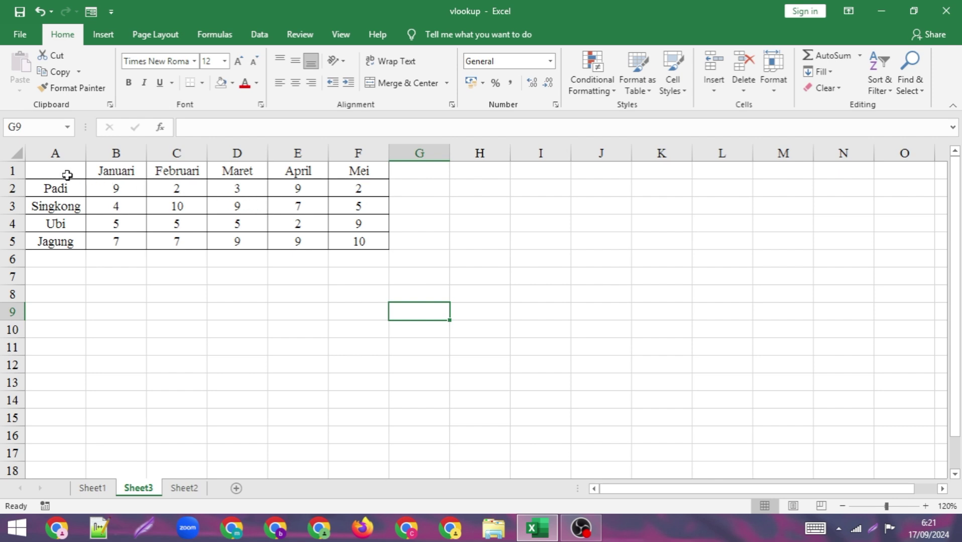
# Select cells A1 to F5, from the Januari–Mei headings through the Jagung row.
pyautogui.moveTo(65, 174)
pyautogui.mouseDown()
pyautogui.moveTo(327, 218)
pyautogui.moveTo(355, 239)
pyautogui.mouseUp()
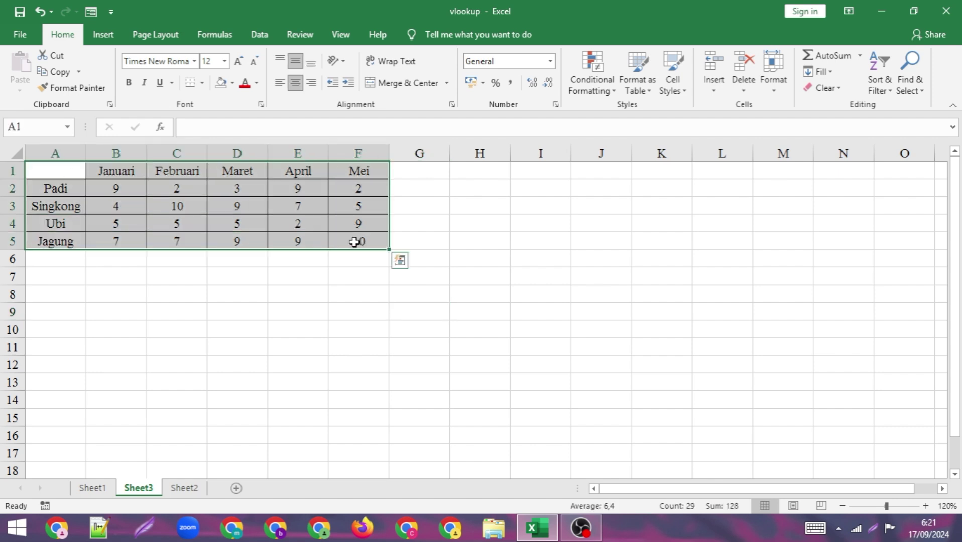
# Look through the Insert tab's Column chart types and close the list without inserting anything.
pyautogui.click(113, 38)
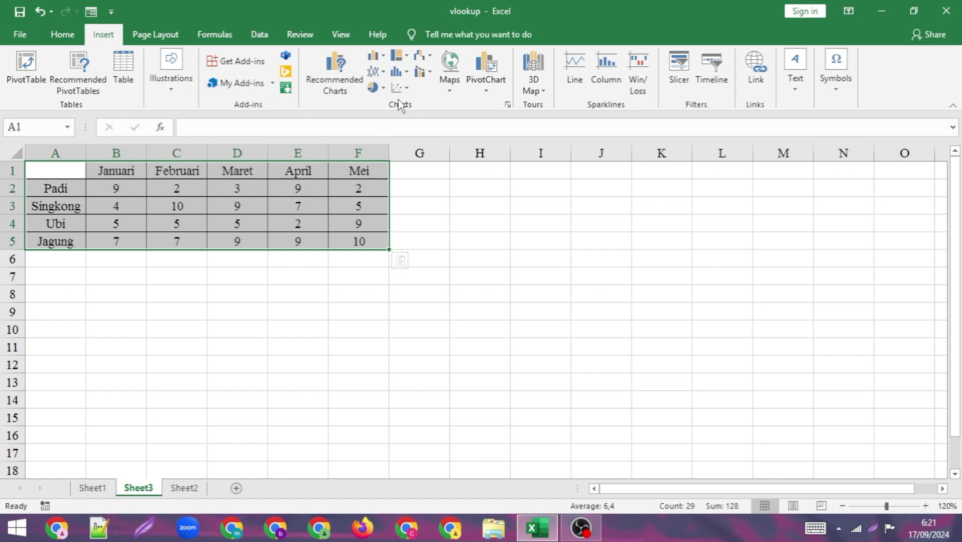
pyautogui.click(385, 56)
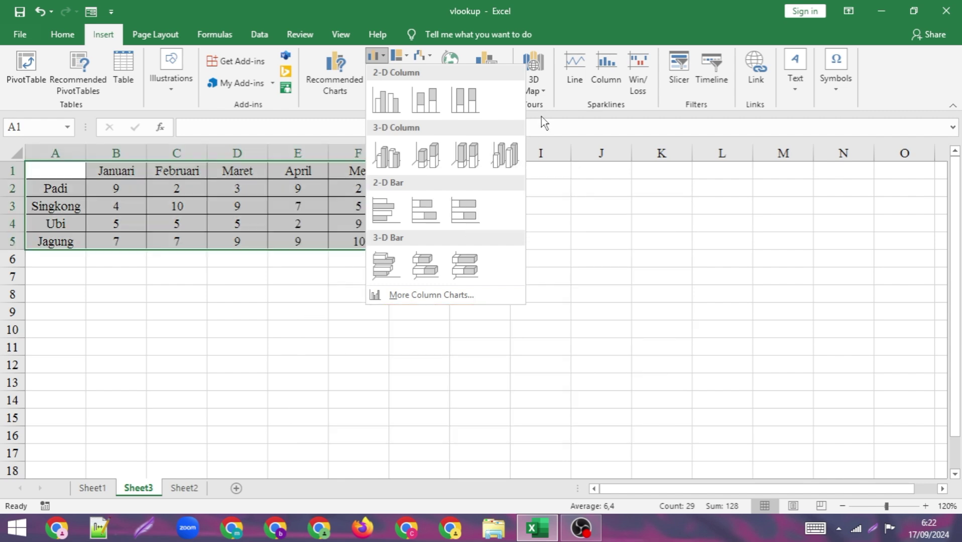
pyautogui.click(542, 116)
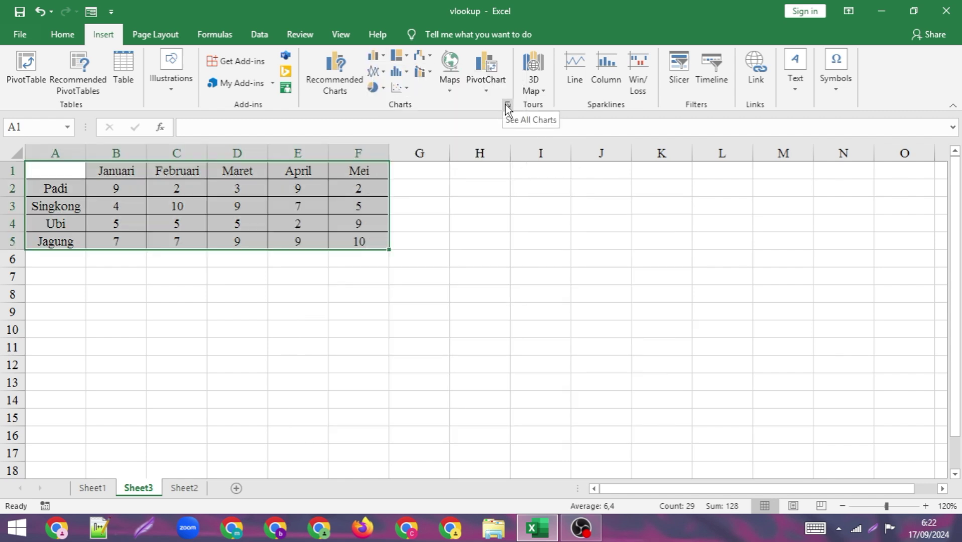
# Bring up the full chart chooser and compare the Recommended Charts and All Charts lists.
pyautogui.click(508, 105)
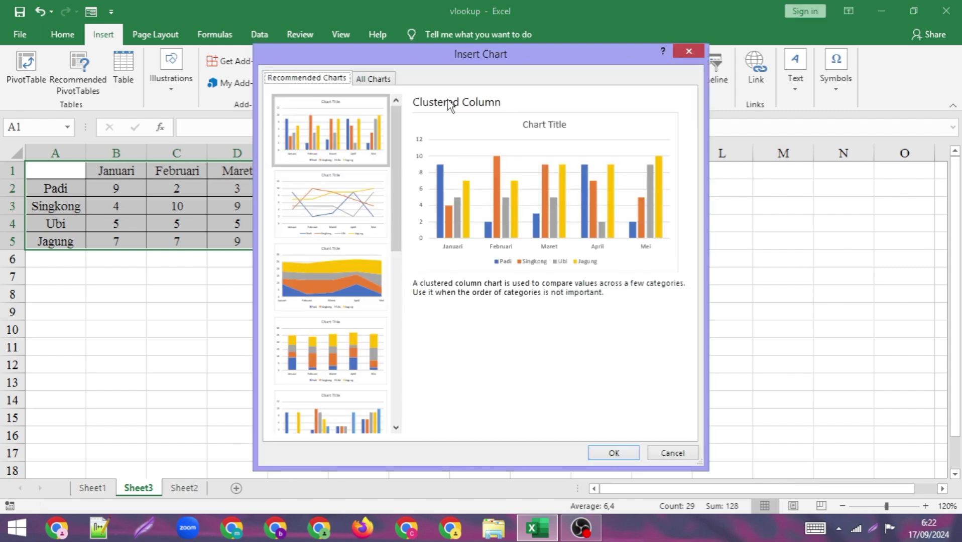
pyautogui.click(368, 82)
pyautogui.click(335, 81)
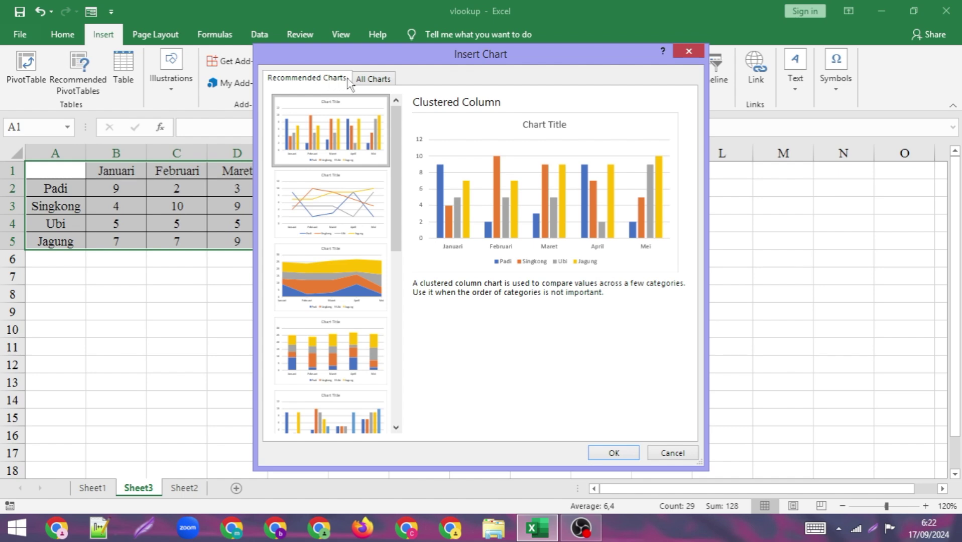
pyautogui.click(318, 86)
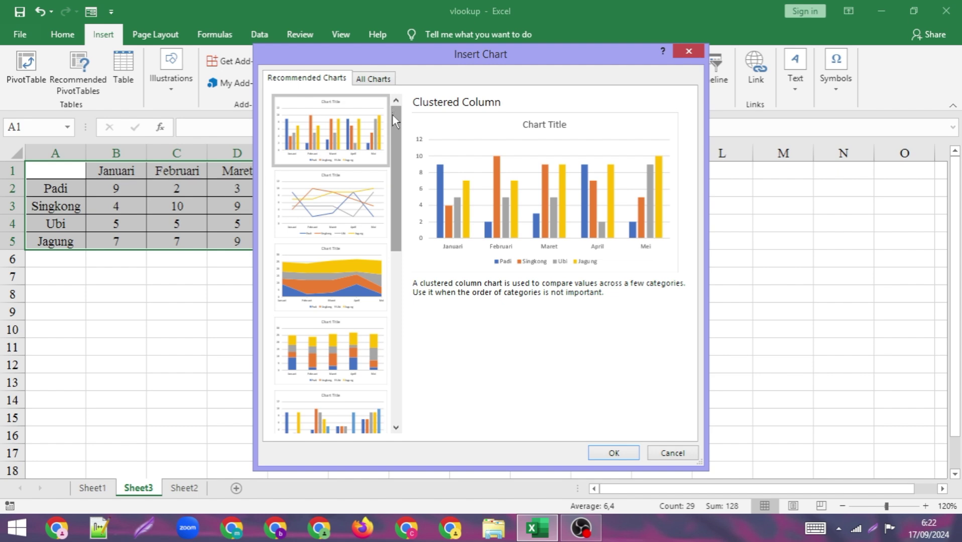
pyautogui.moveTo(393, 115)
pyautogui.mouseDown()
pyautogui.moveTo(402, 302)
pyautogui.moveTo(396, 105)
pyautogui.mouseUp()
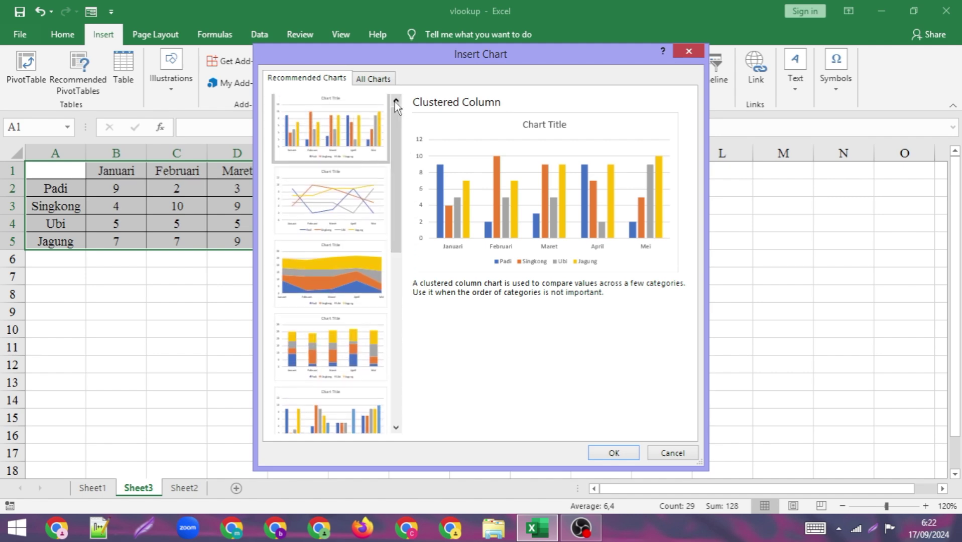
pyautogui.click(385, 85)
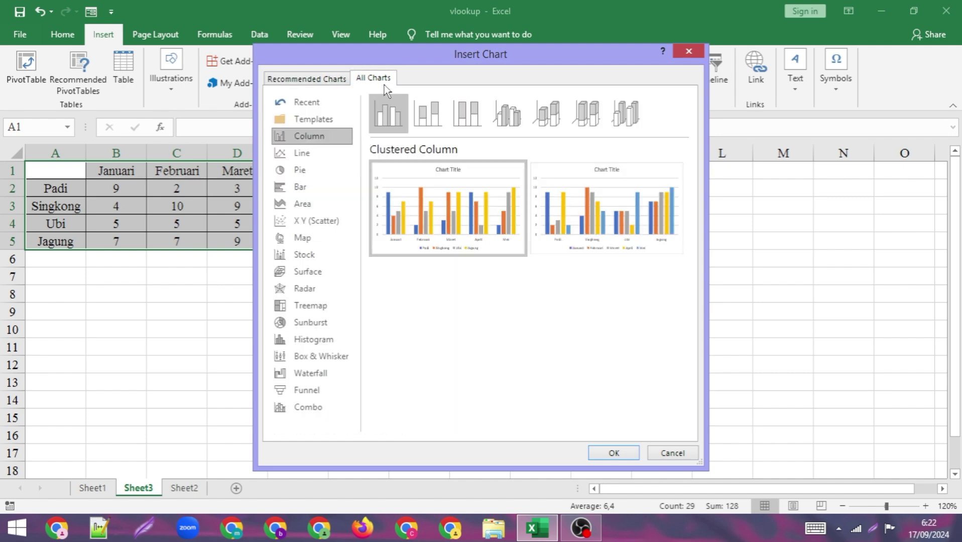
# Preview the bar, line, area and Sunburst types, then insert a Clustered Column chart.
pyautogui.click(300, 187)
pyautogui.click(301, 153)
pyautogui.click(300, 189)
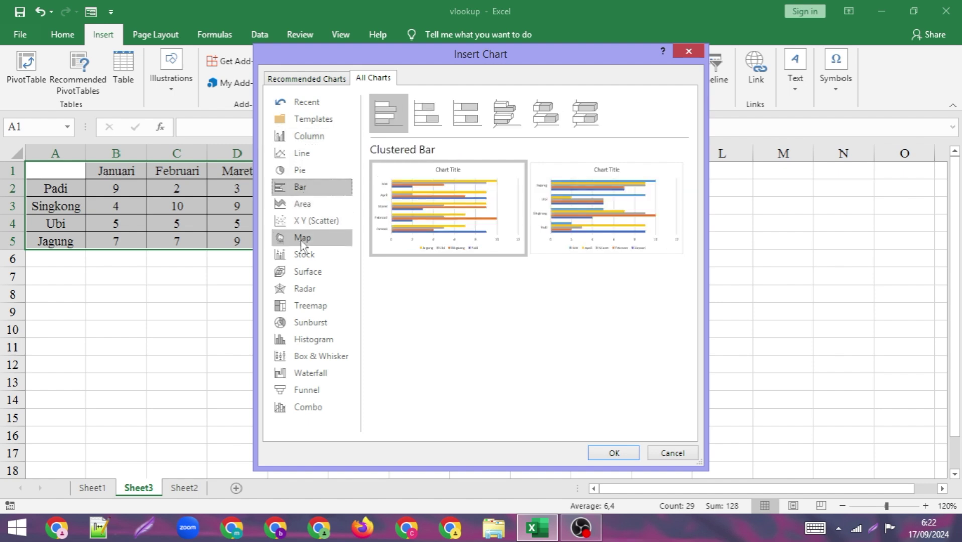
pyautogui.click(303, 238)
pyautogui.click(304, 288)
pyautogui.click(311, 323)
pyautogui.click(302, 204)
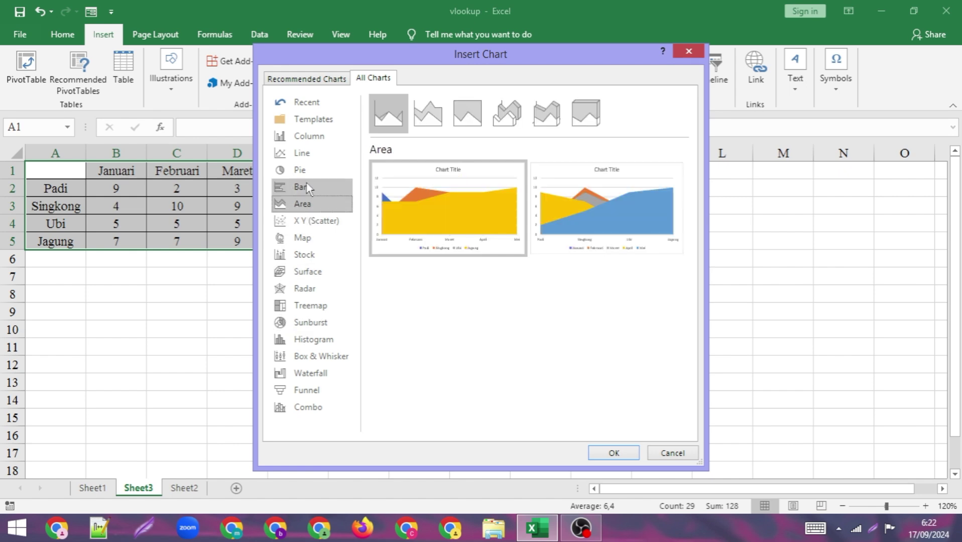
pyautogui.click(300, 187)
pyautogui.click(311, 141)
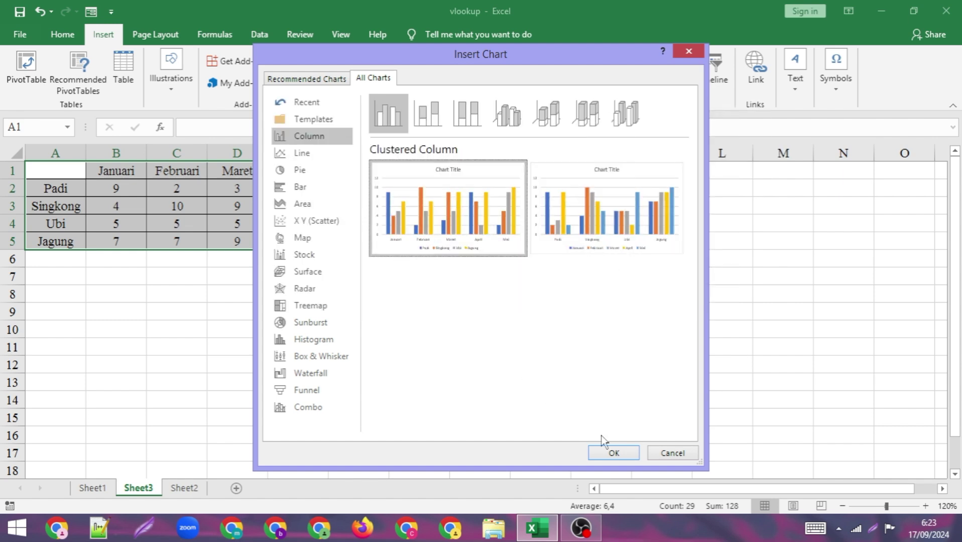
pyautogui.click(614, 452)
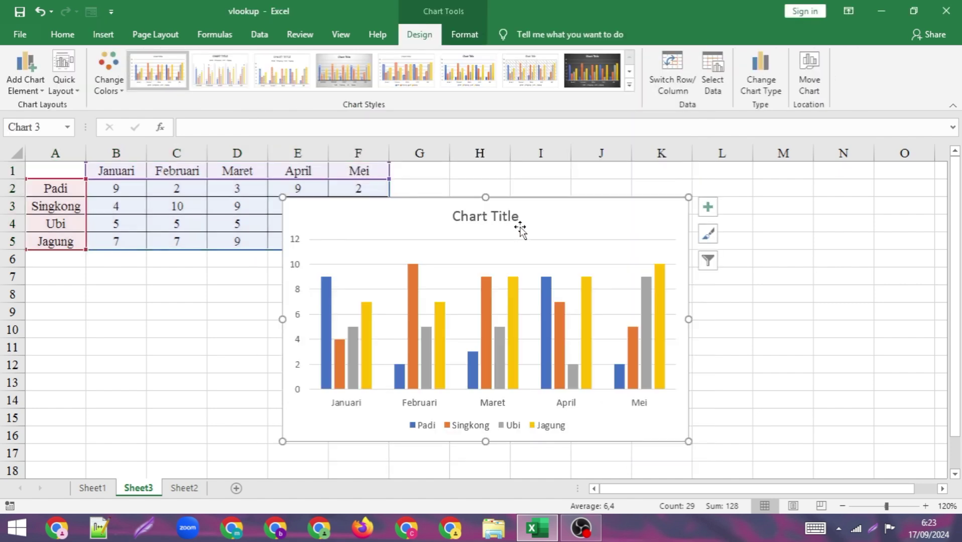
# Move the crop chart up beside the table, right of column F, and reselect it.
pyautogui.moveTo(533, 219); pyautogui.dragTo(649, 197)
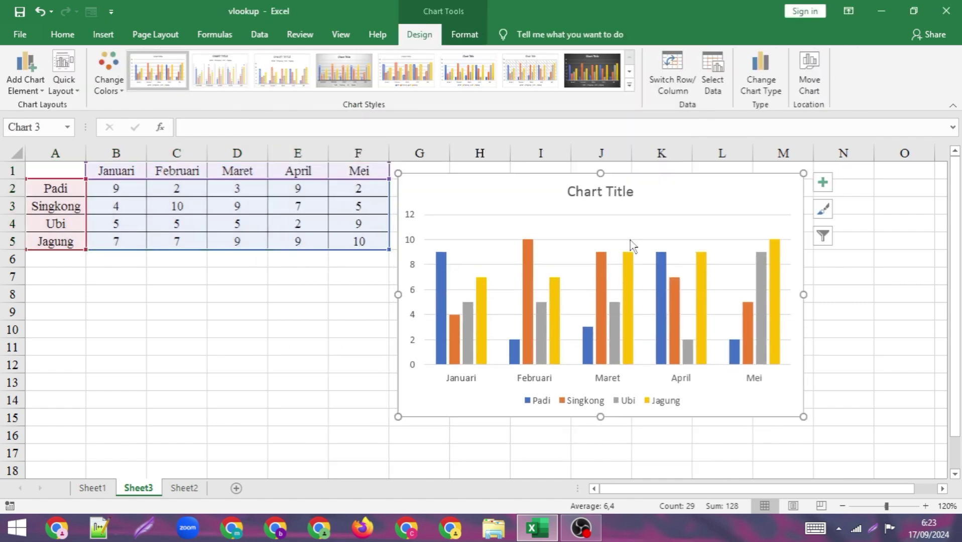
pyautogui.click(310, 337)
pyautogui.click(467, 206)
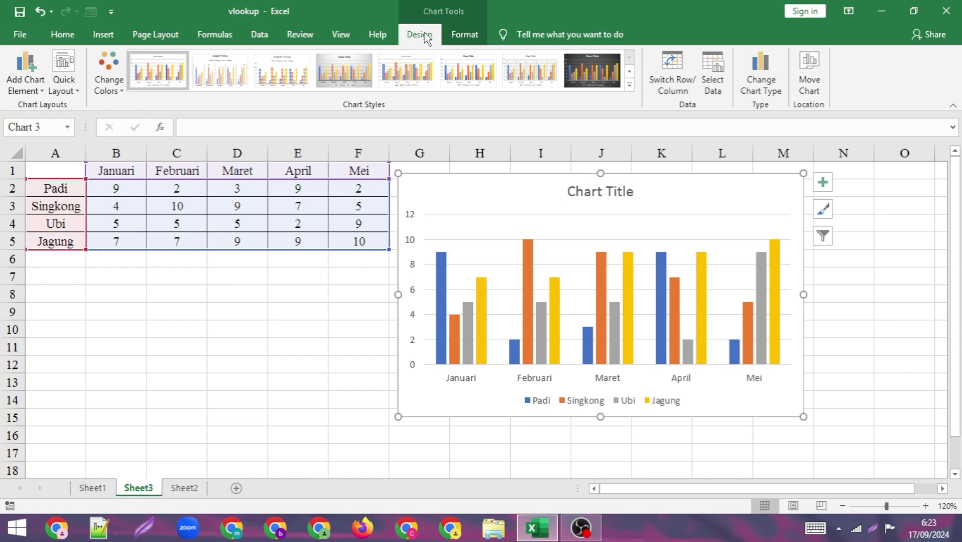
pyautogui.click(467, 34)
pyautogui.click(421, 35)
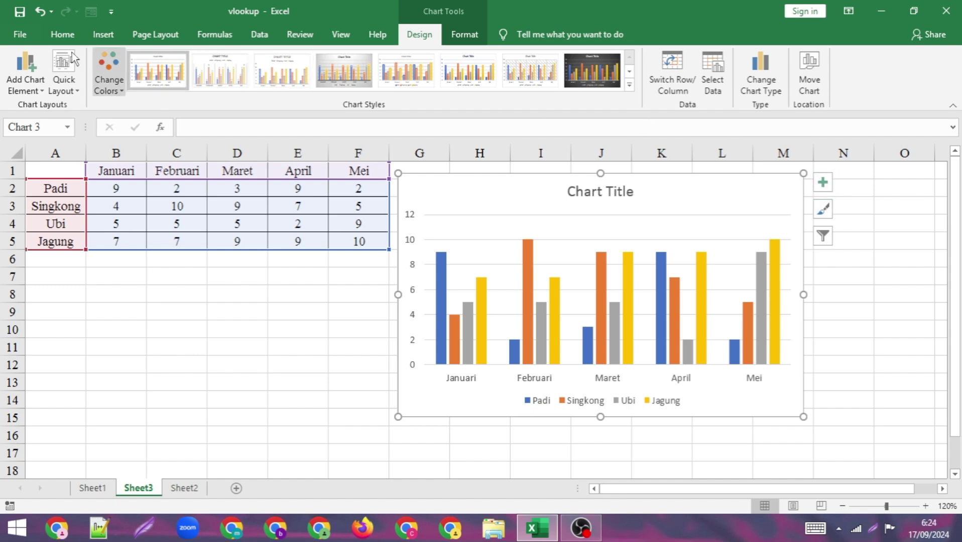
# Turn on axis titles for both chart axes in the Chart Elements list.
pyautogui.click(470, 38)
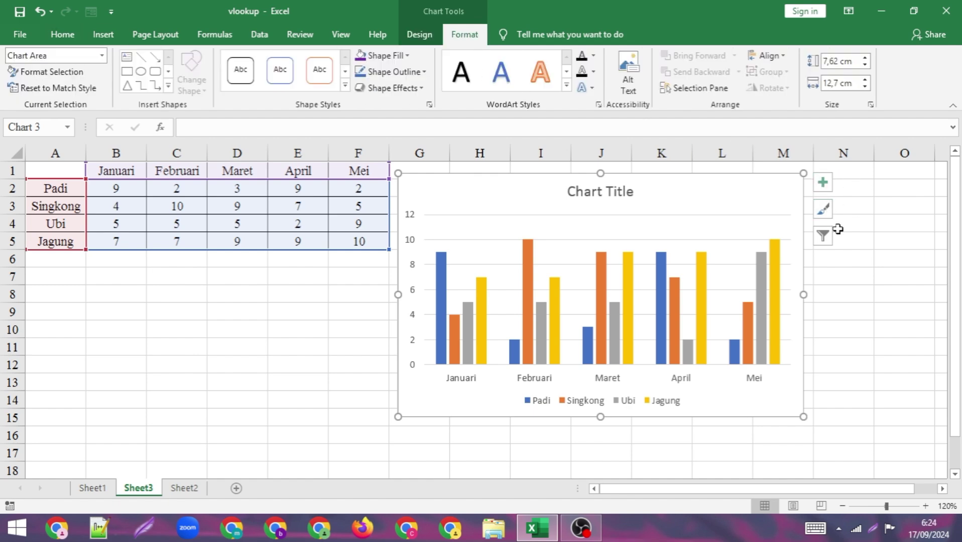
pyautogui.click(826, 187)
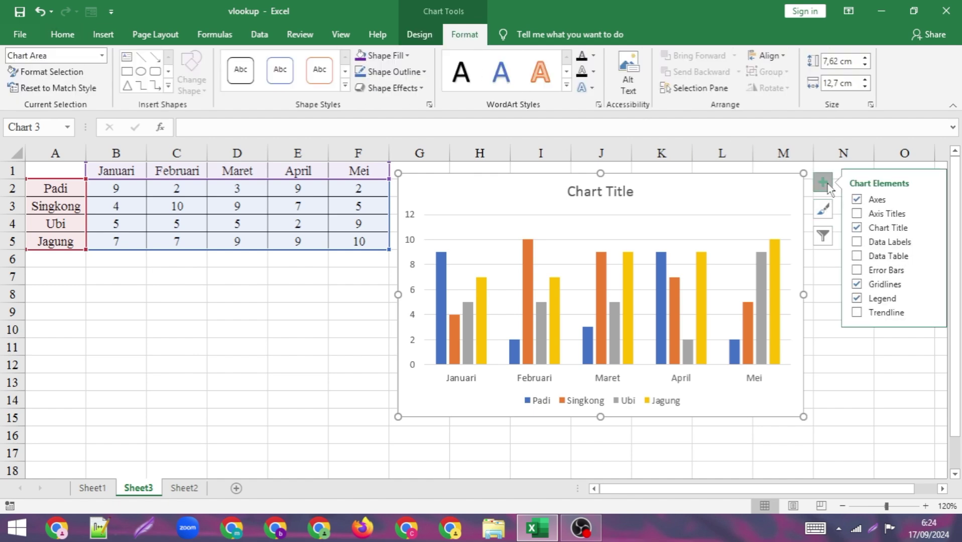
pyautogui.click(857, 200)
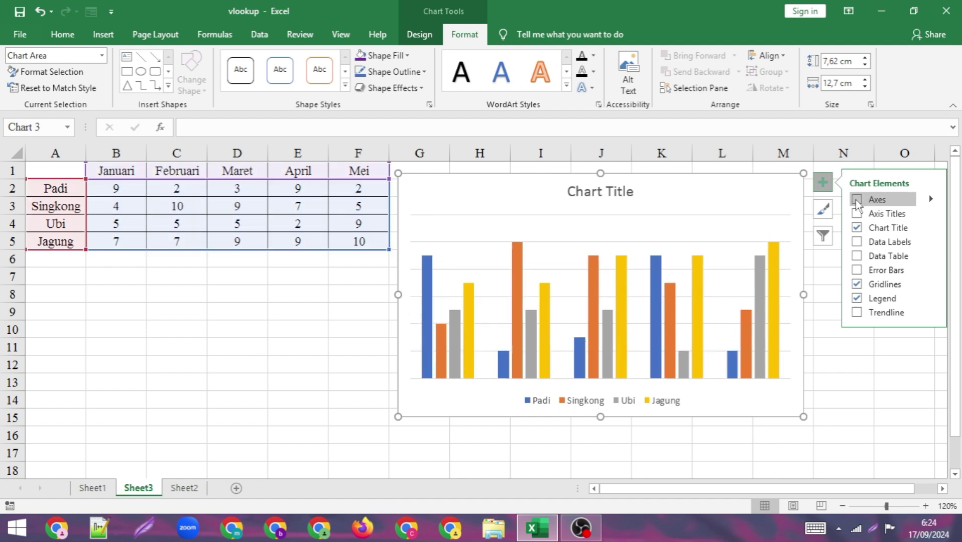
pyautogui.click(856, 201)
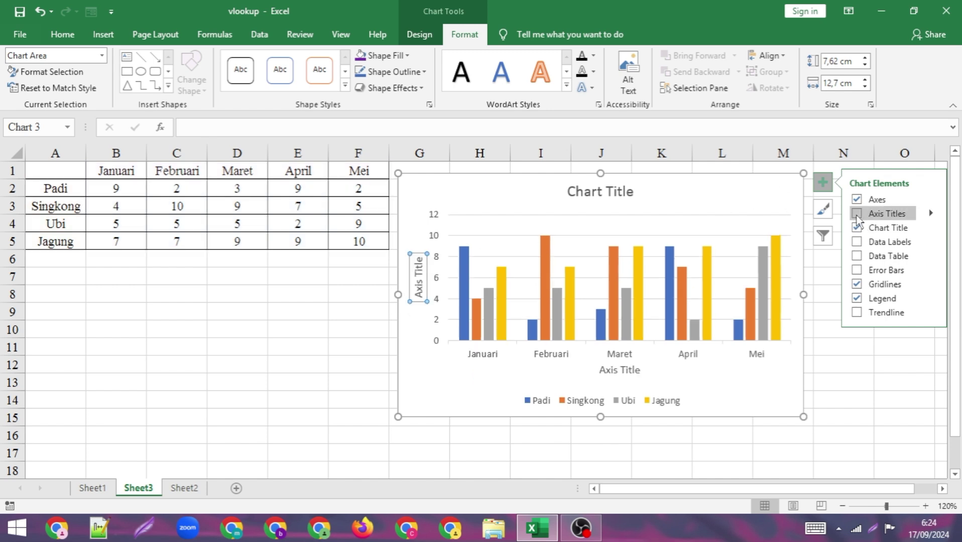
pyautogui.click(856, 215)
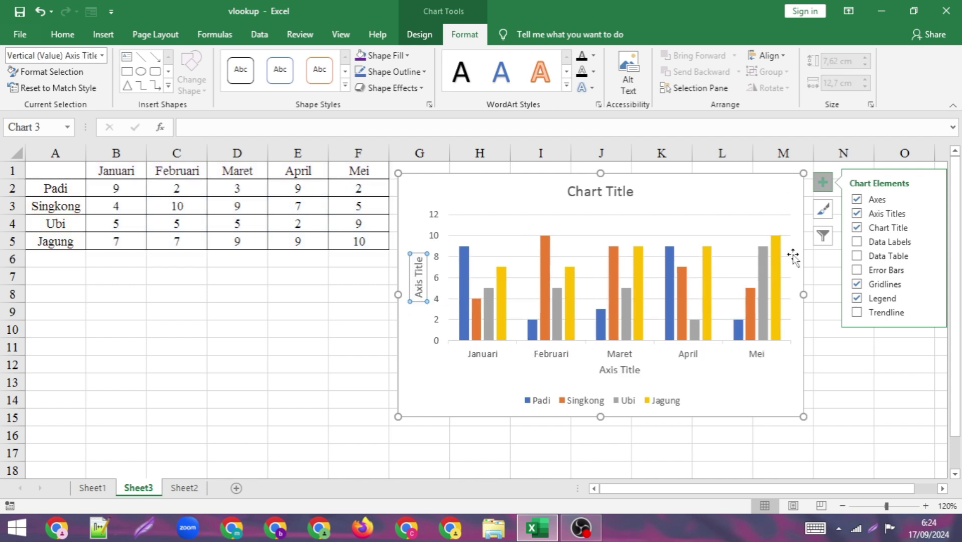
# Rename the horizontal axis title to Bulan and the vertical axis title to TON.
pyautogui.click(617, 371)
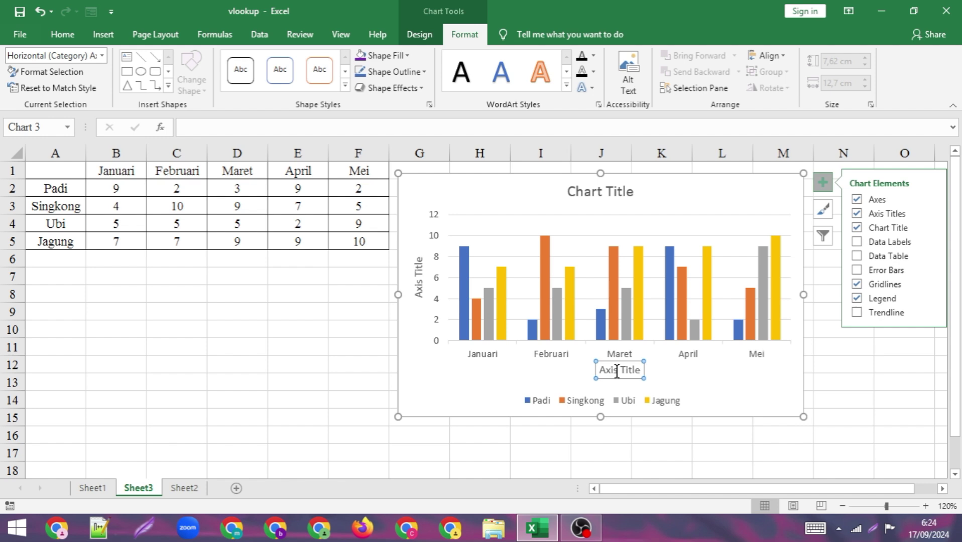
pyautogui.moveTo(642, 370); pyautogui.dragTo(597, 370)
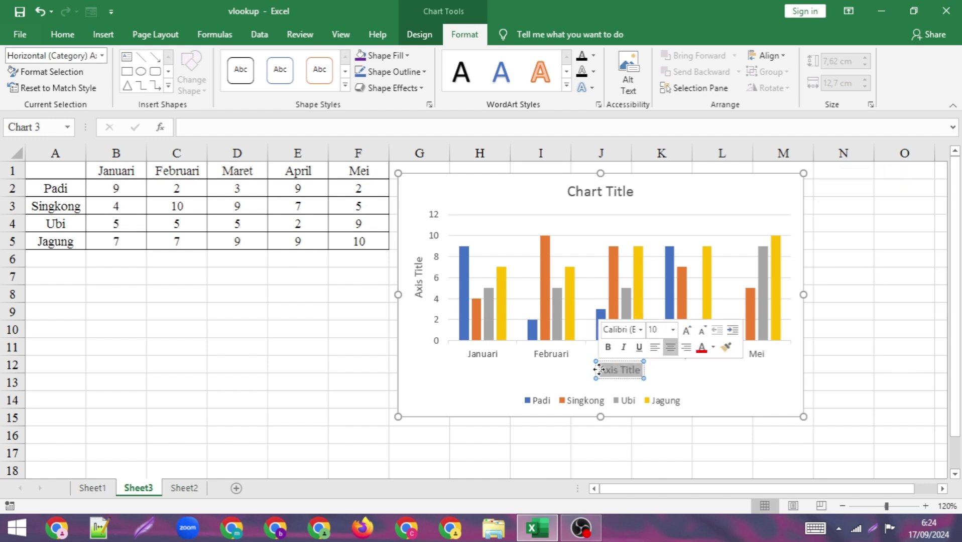
pyautogui.write('Bulan')
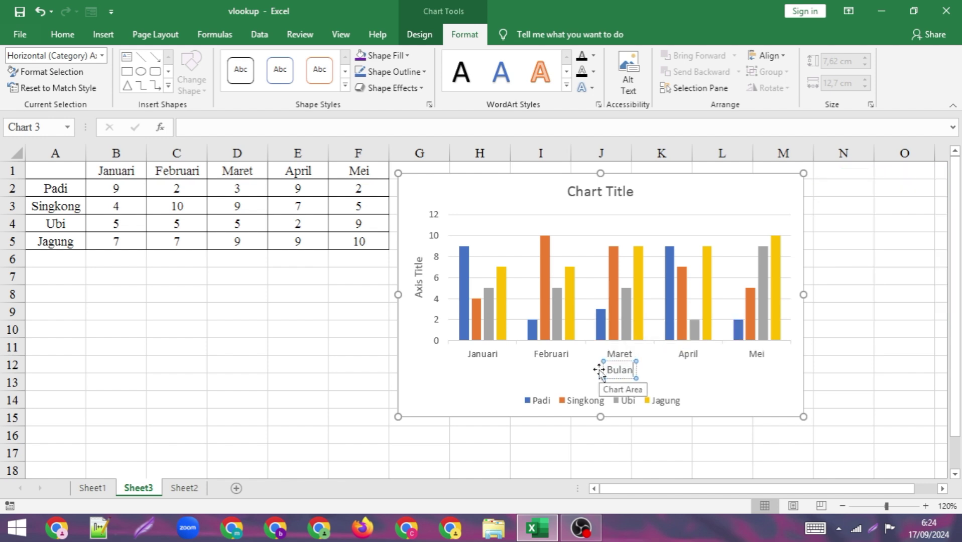
pyautogui.click(420, 291)
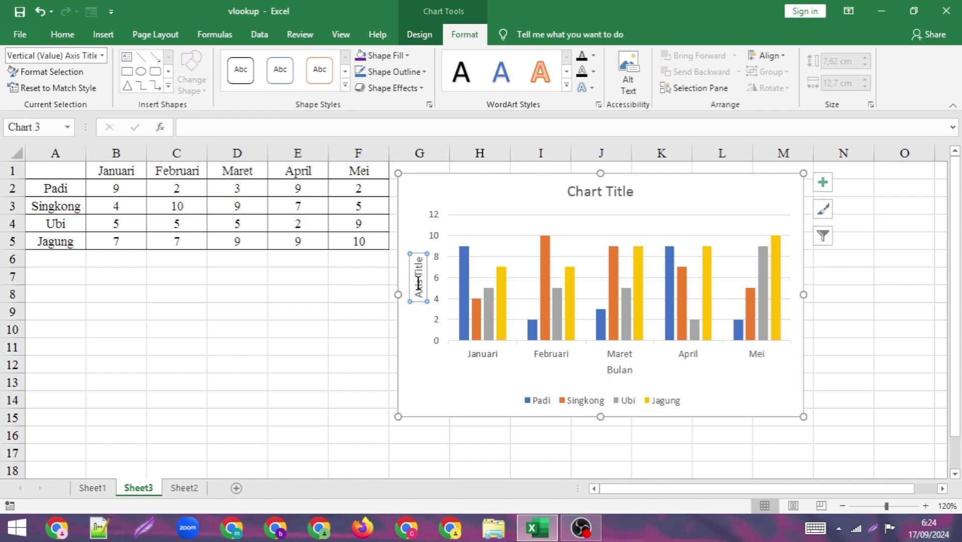
pyautogui.moveTo(419, 292); pyautogui.dragTo(406, 266)
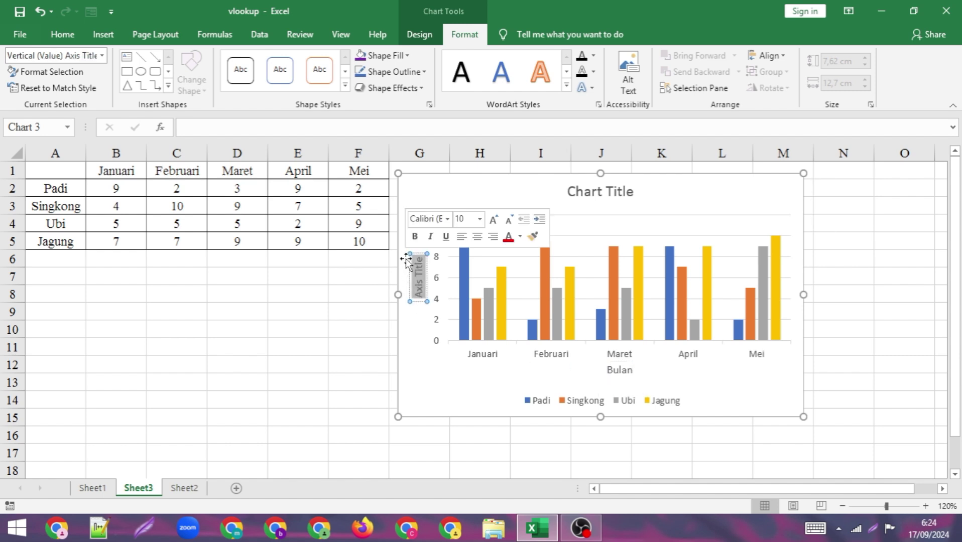
pyautogui.press('BackSpace')
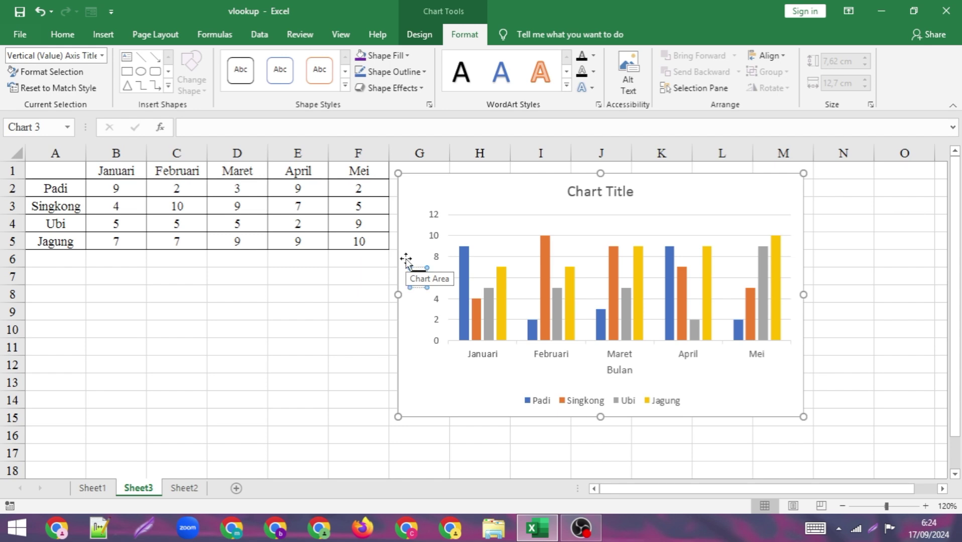
pyautogui.write('J')
pyautogui.write('TON')
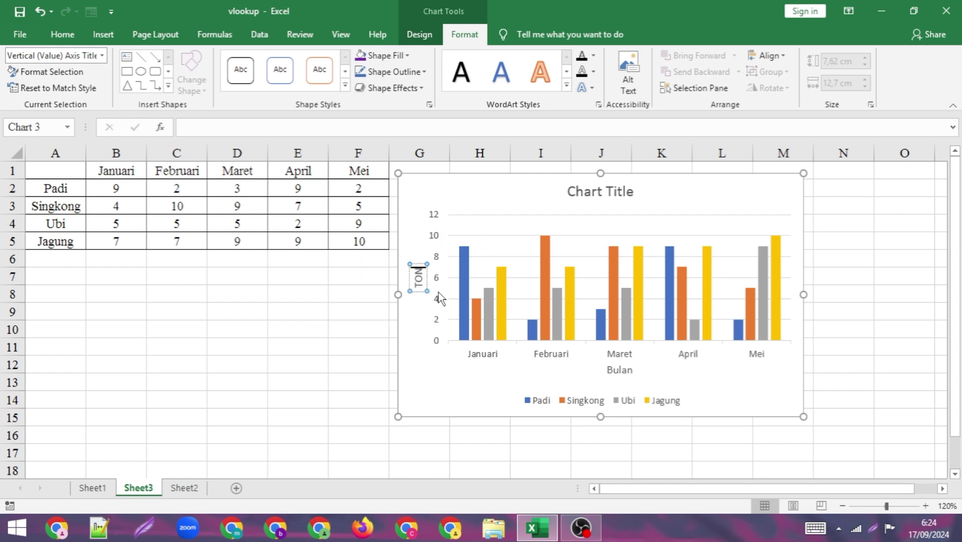
pyautogui.click(468, 283)
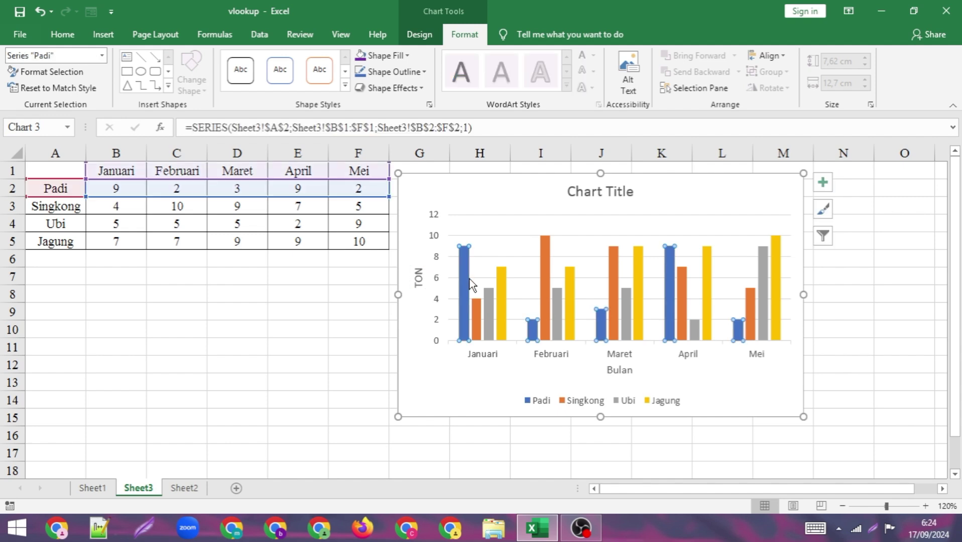
# Show the Chart Elements list and expand the Data Labels placement options.
pyautogui.click(822, 182)
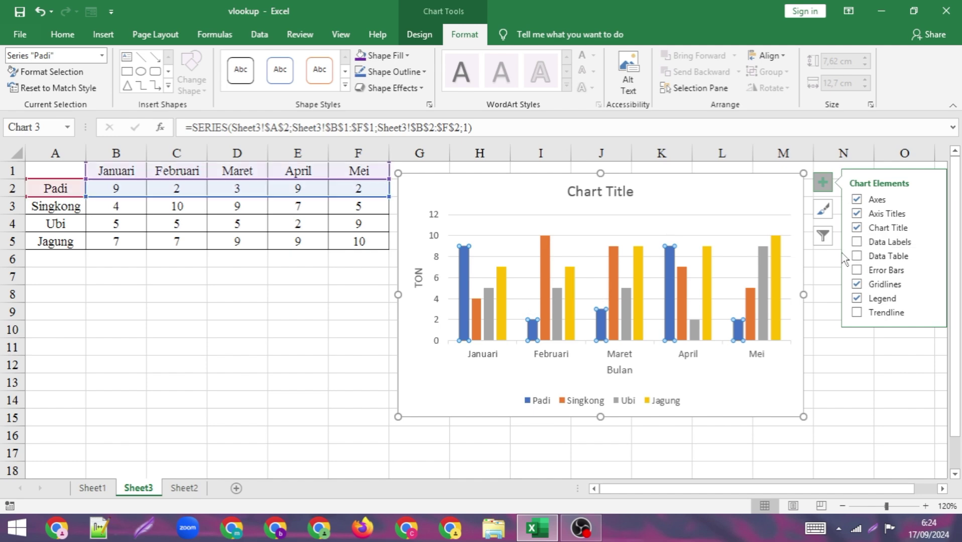
pyautogui.click(764, 196)
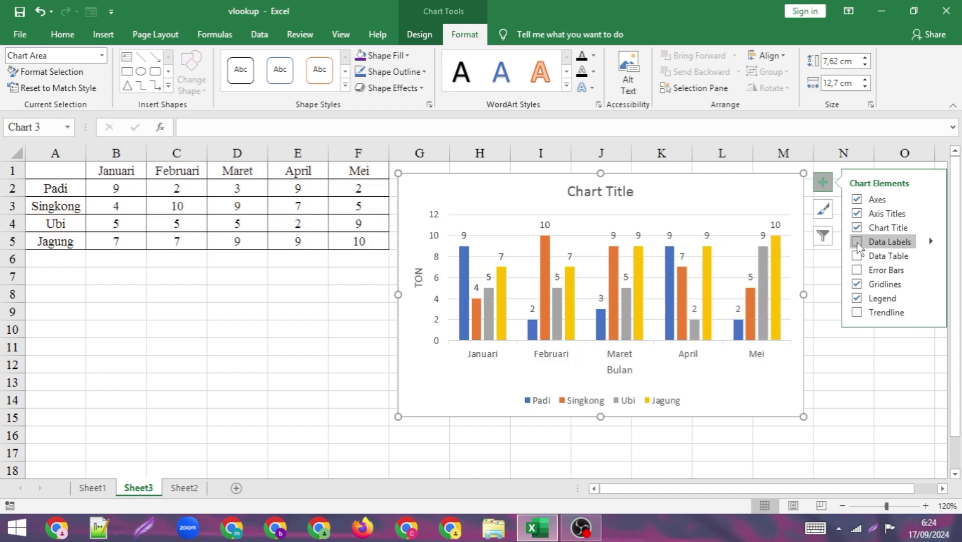
pyautogui.click(777, 270)
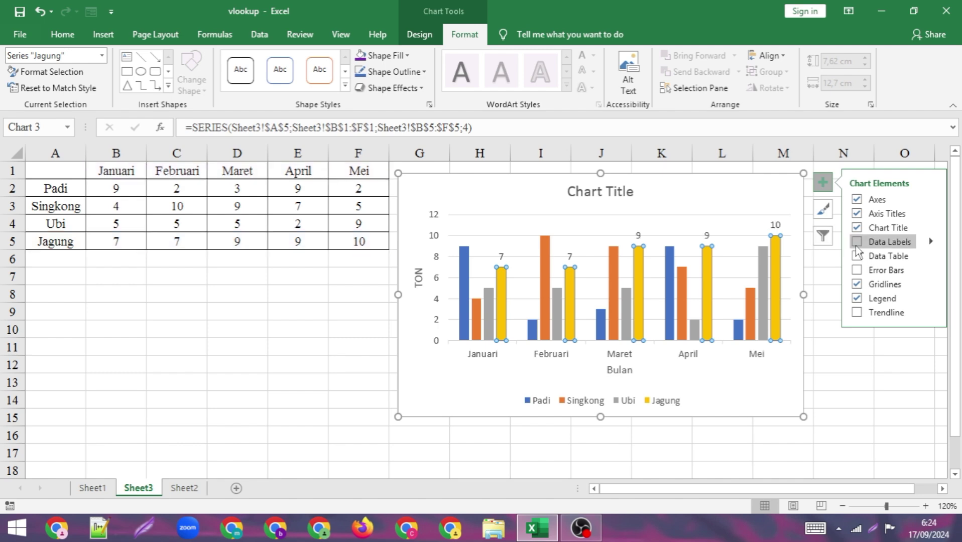
pyautogui.click(742, 187)
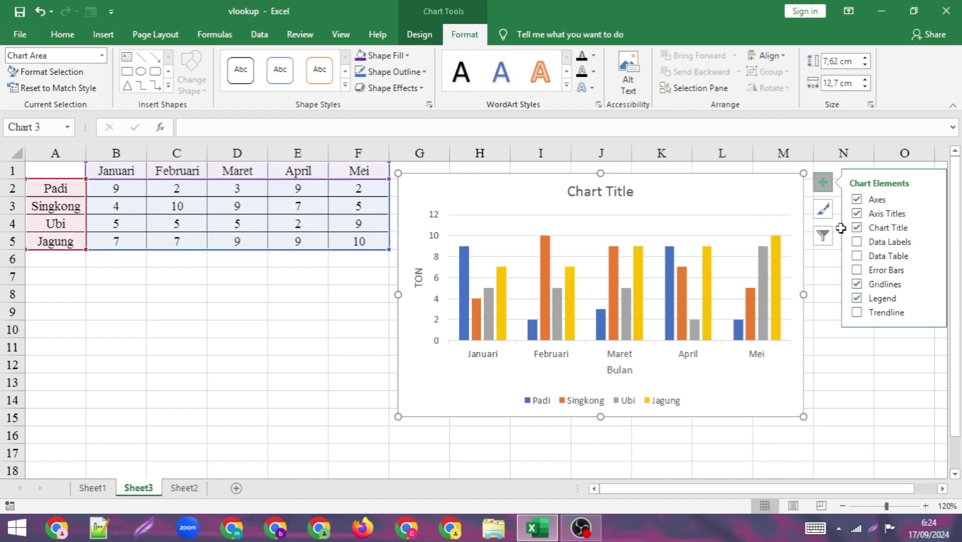
pyautogui.click(931, 243)
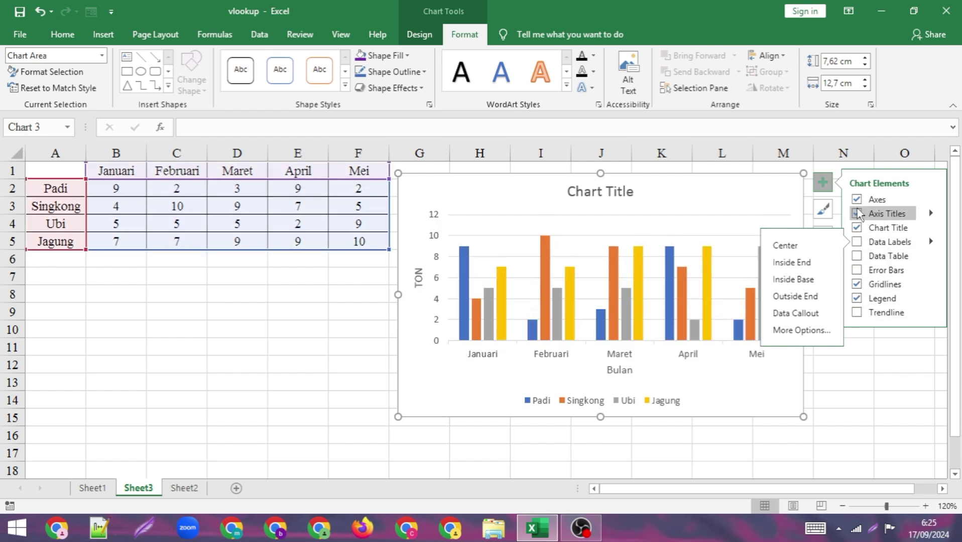
# Scroll through the Chart Styles gallery previews and keep the default plain style.
pyautogui.click(825, 210)
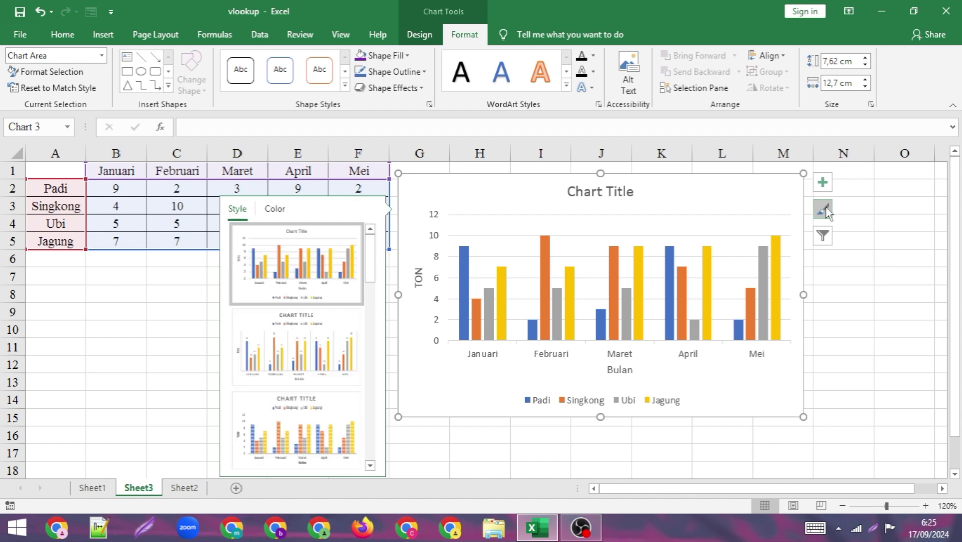
pyautogui.moveTo(373, 258); pyautogui.dragTo(371, 293)
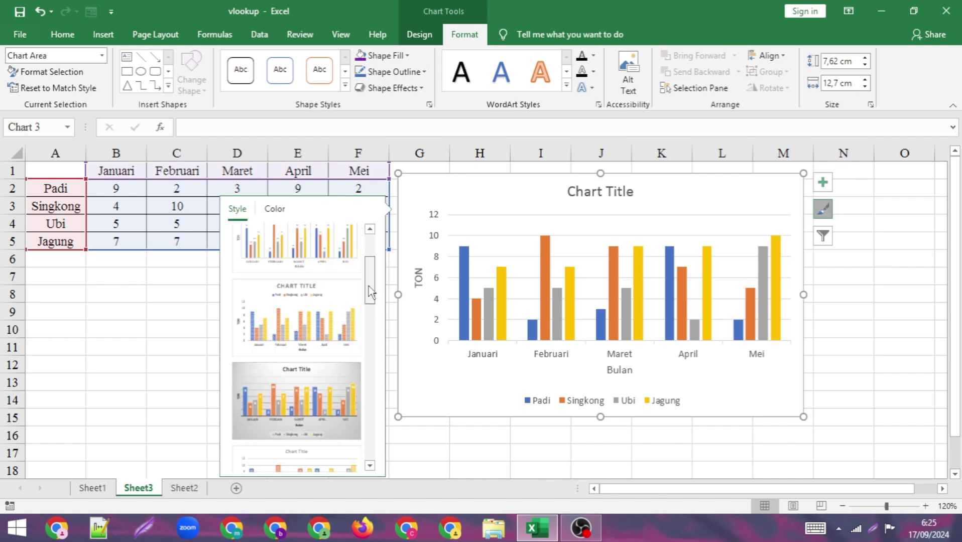
pyautogui.scroll(-1, 333, 322)
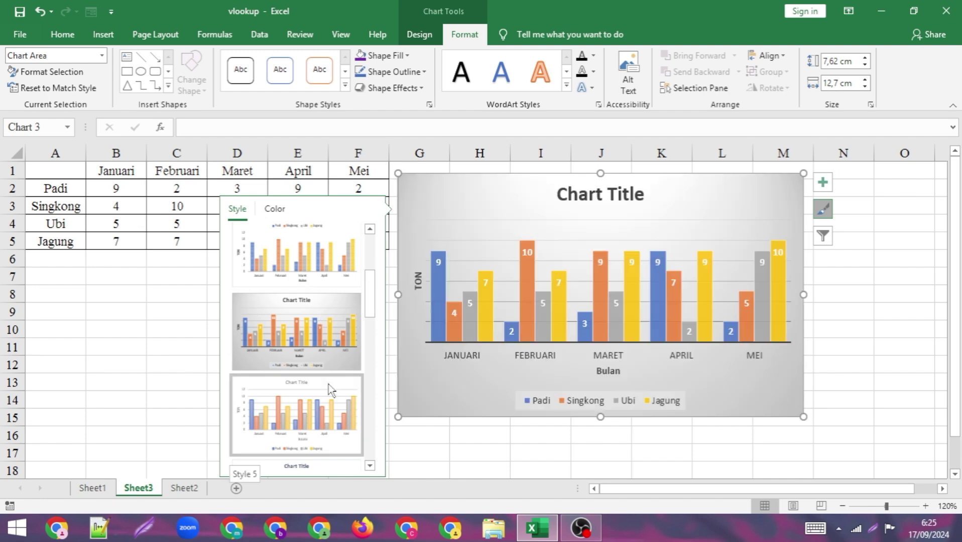
pyautogui.moveTo(371, 311); pyautogui.dragTo(367, 336)
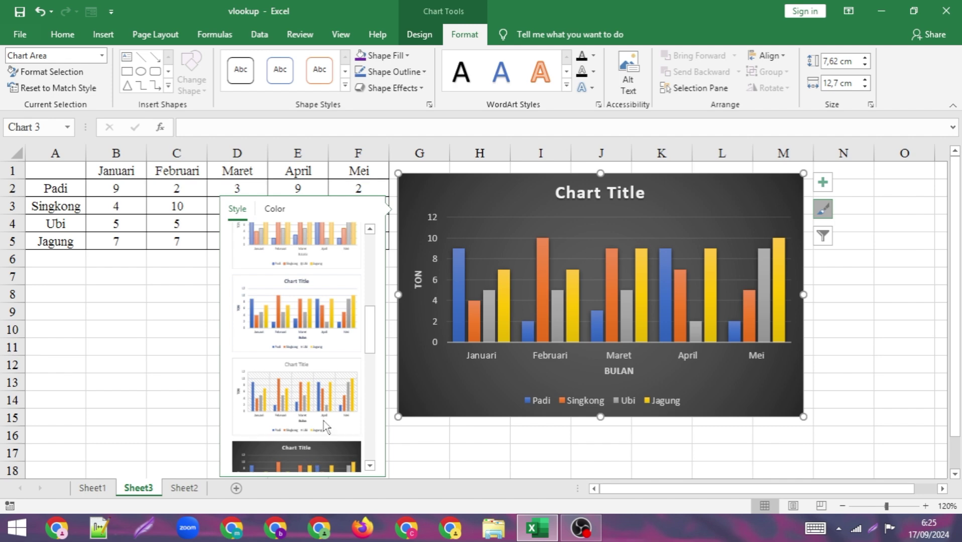
pyautogui.moveTo(372, 339); pyautogui.dragTo(364, 370)
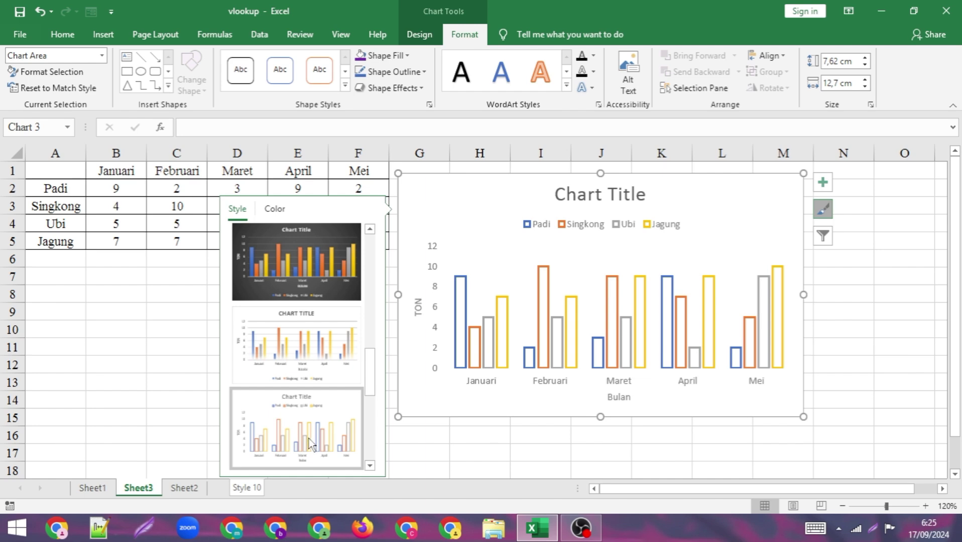
pyautogui.moveTo(370, 386); pyautogui.dragTo(370, 415)
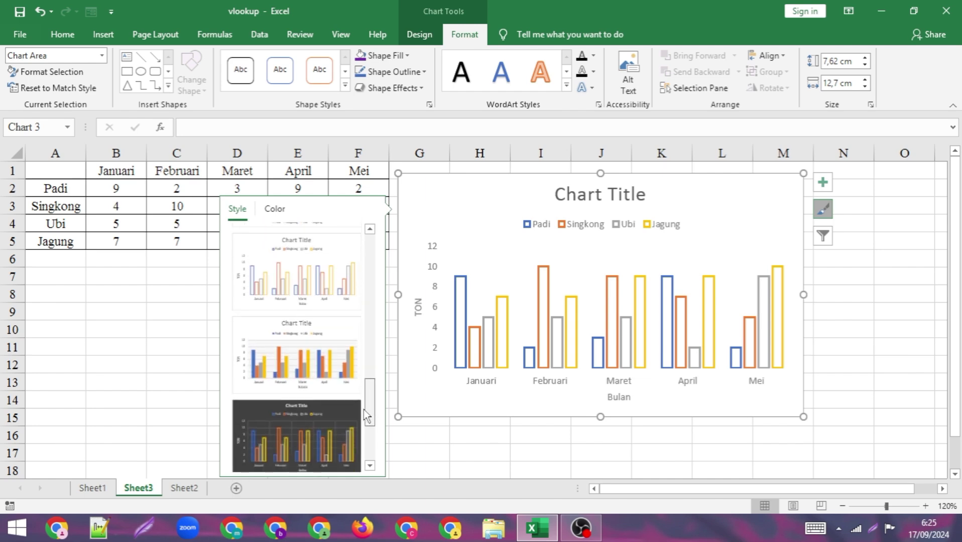
pyautogui.click(329, 383)
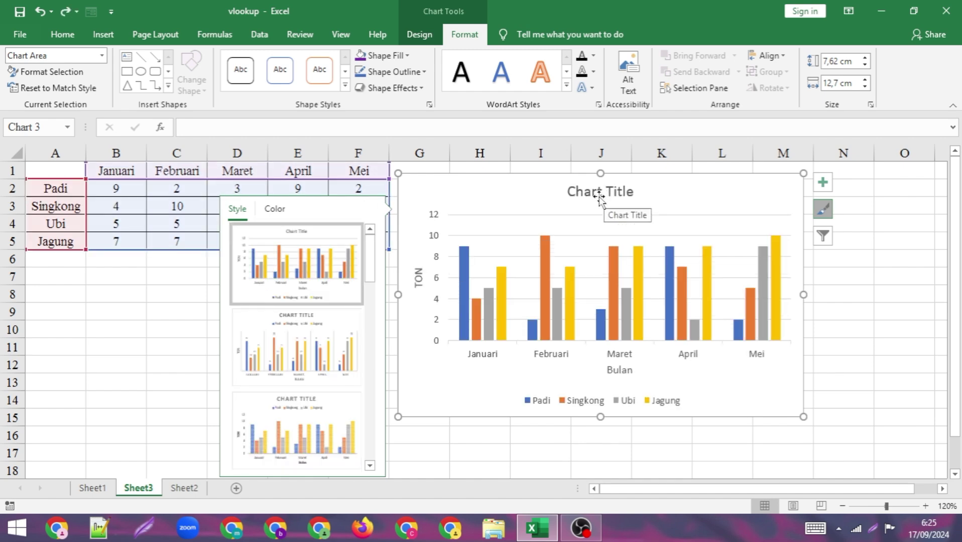
# Replace the default 'Chart Title' with 'Hasil Panen' on a single line.
pyautogui.click(599, 196)
pyautogui.doubleClick(599, 194)
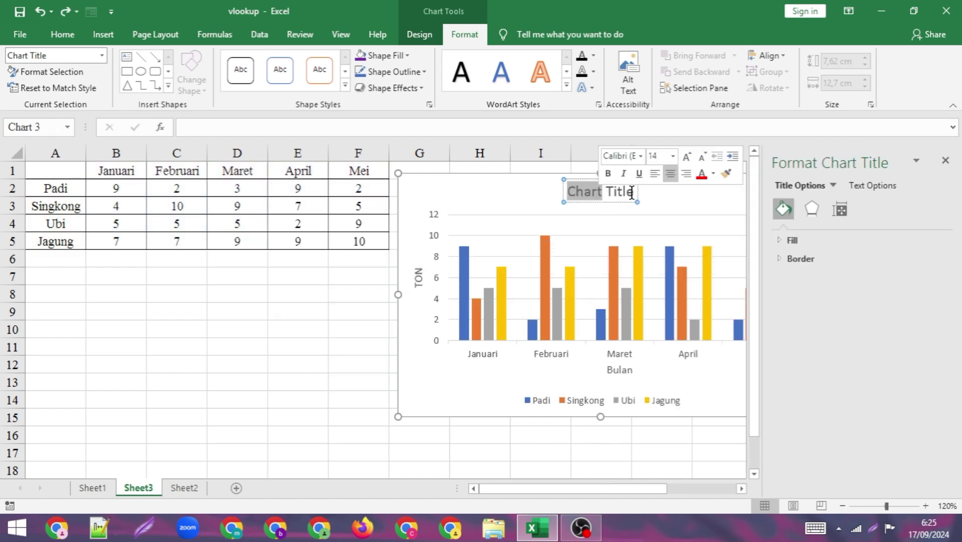
pyautogui.moveTo(631, 192); pyautogui.dragTo(569, 193)
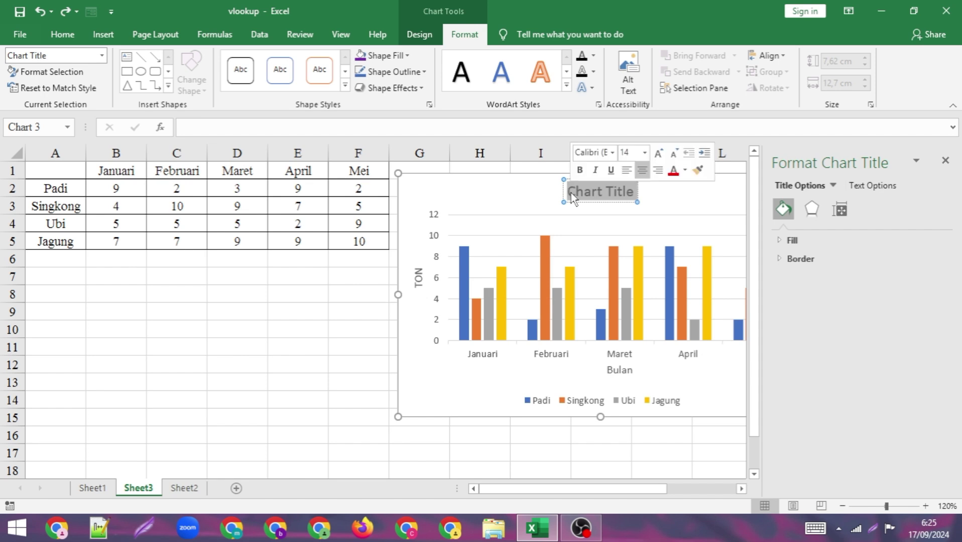
pyautogui.write('Tabe')
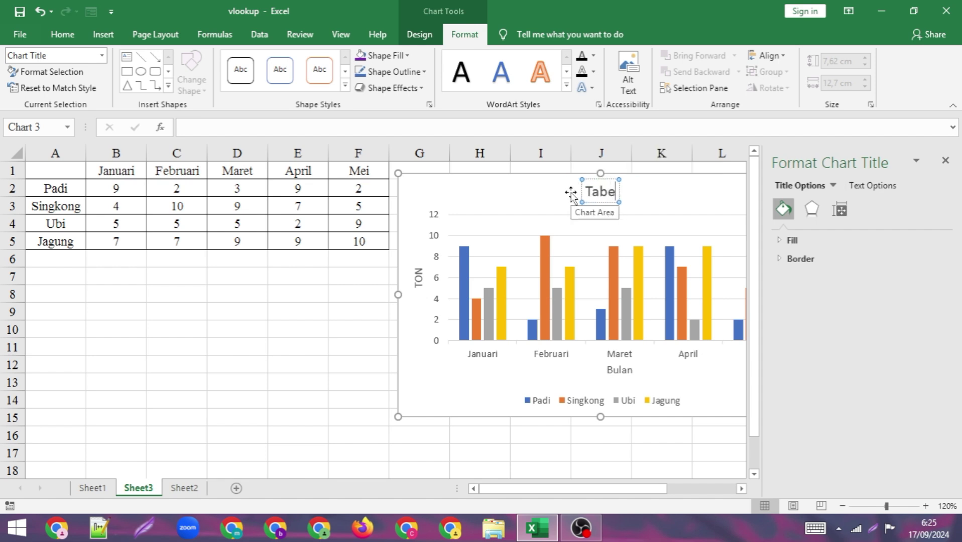
pyautogui.write('l Pan')
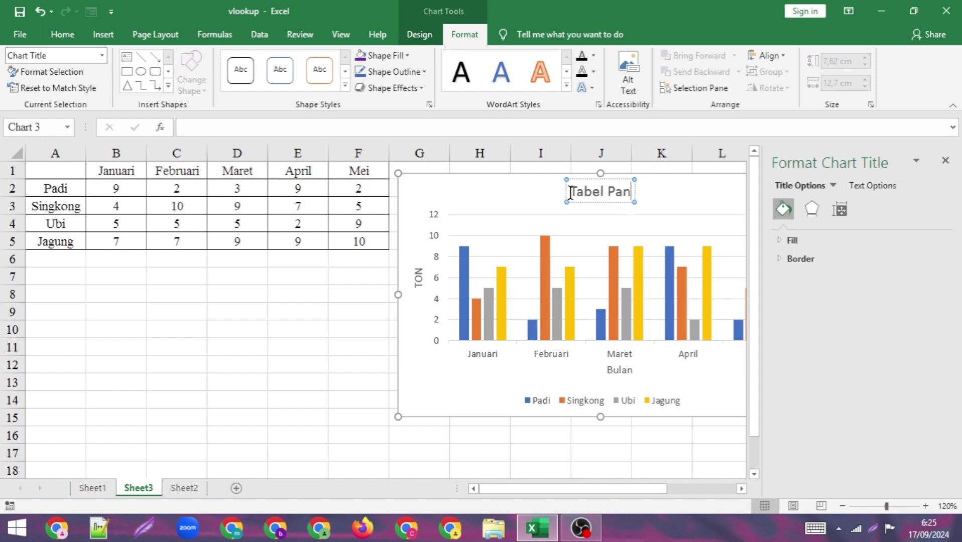
pyautogui.write('e')
pyautogui.press('BackSpace')
pyautogui.press('BackSpace')
pyautogui.press('BackSpace')
pyautogui.press('BackSpace')
pyautogui.press('BackSpace')
pyautogui.press('BackSpace')
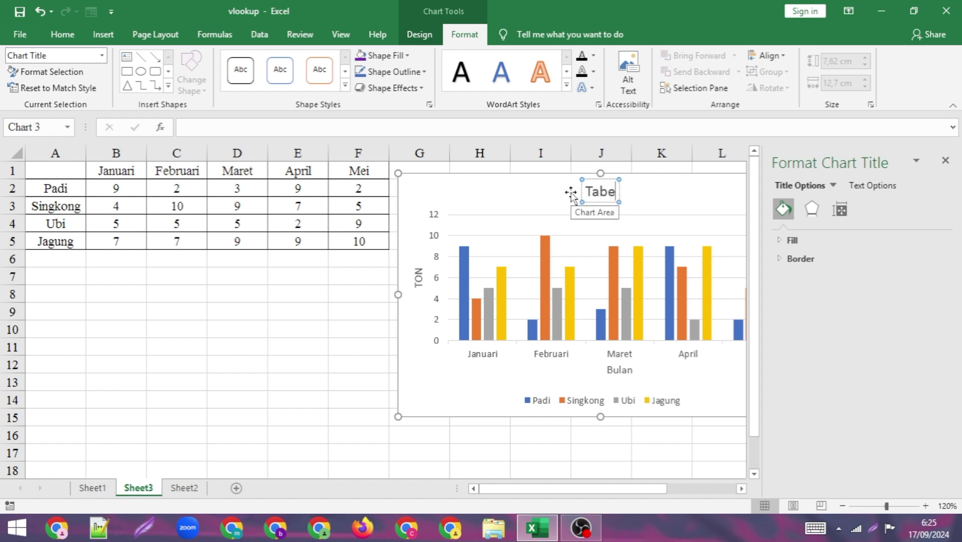
pyautogui.press('BackSpace')
pyautogui.press('BackSpace')
pyautogui.press('BackSpace')
pyautogui.press('BackSpace')
pyautogui.write('Ha')
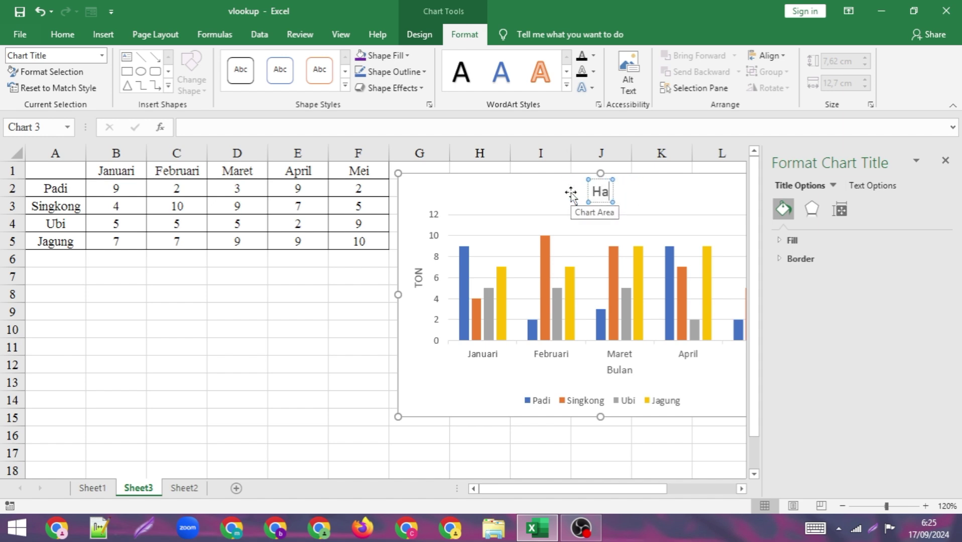
pyautogui.write('sil Panen')
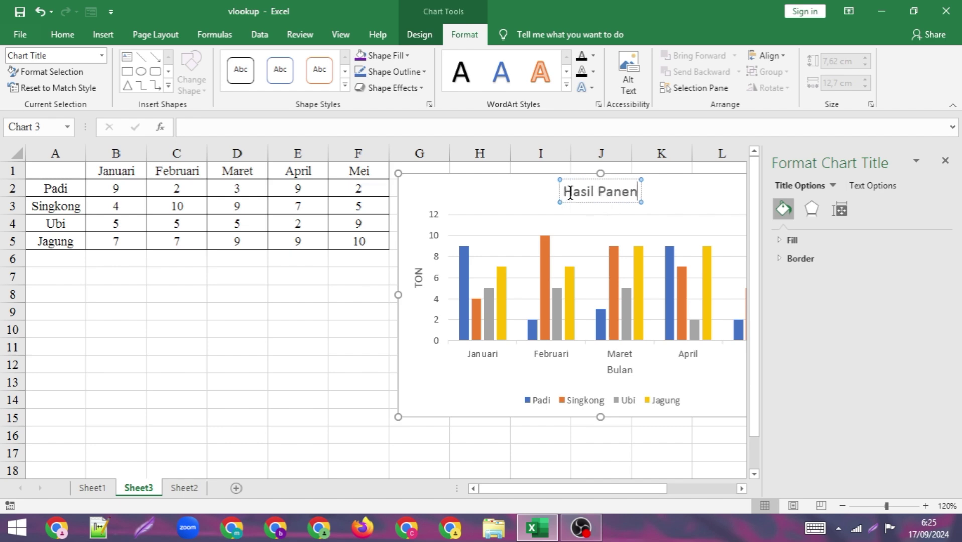
pyautogui.press('Return')
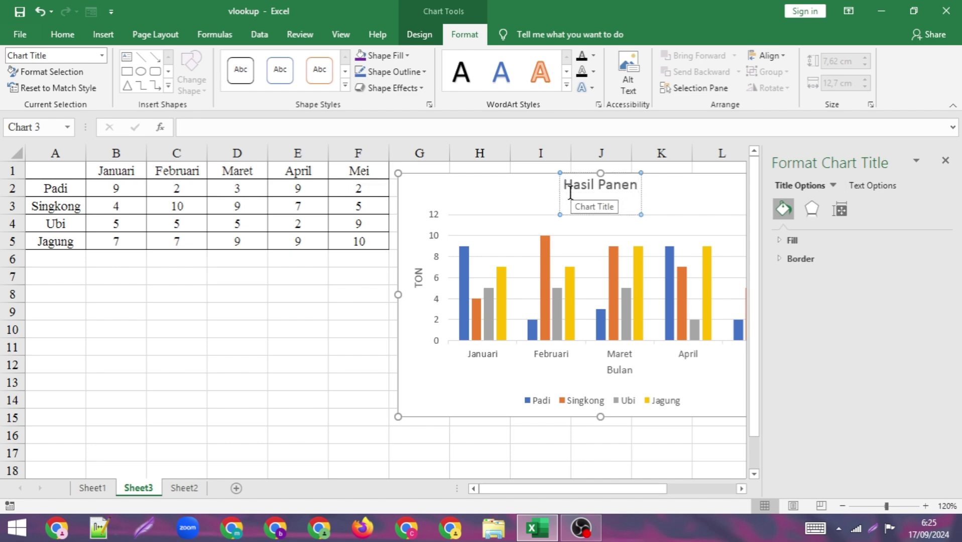
pyautogui.press('BackSpace')
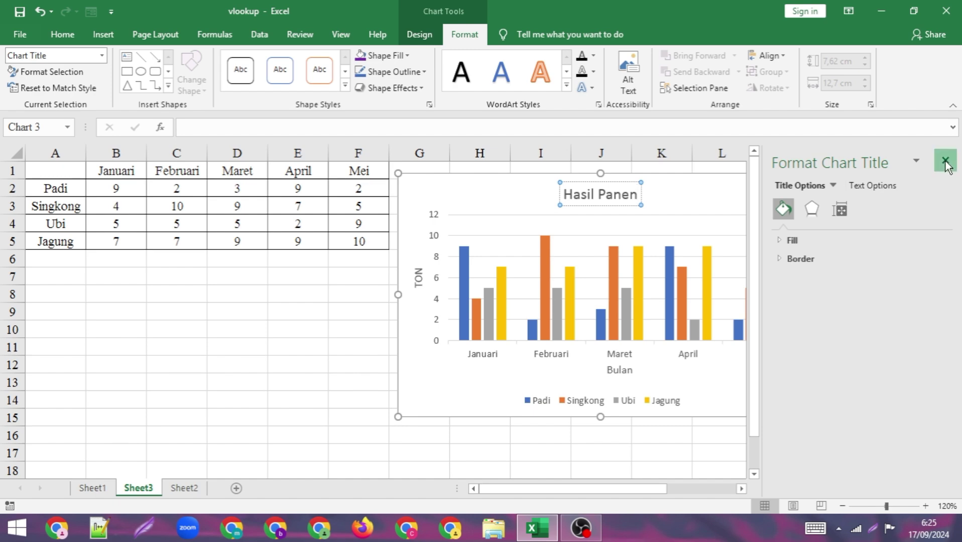
pyautogui.click(946, 165)
# Try hiding the Padi series with Chart Filters, then restore all four crops.
pyautogui.click(781, 209)
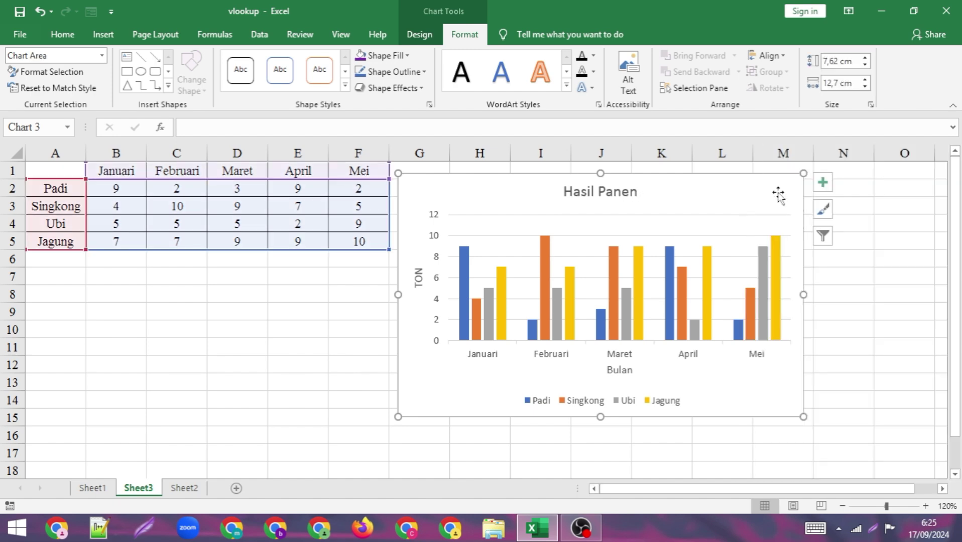
pyautogui.click(825, 245)
pyautogui.click(825, 245)
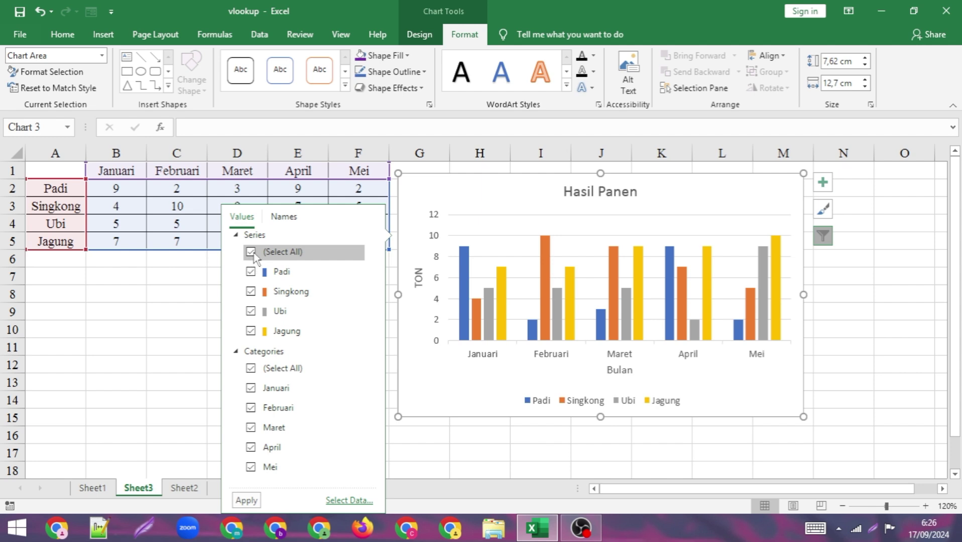
pyautogui.click(251, 252)
pyautogui.click(254, 255)
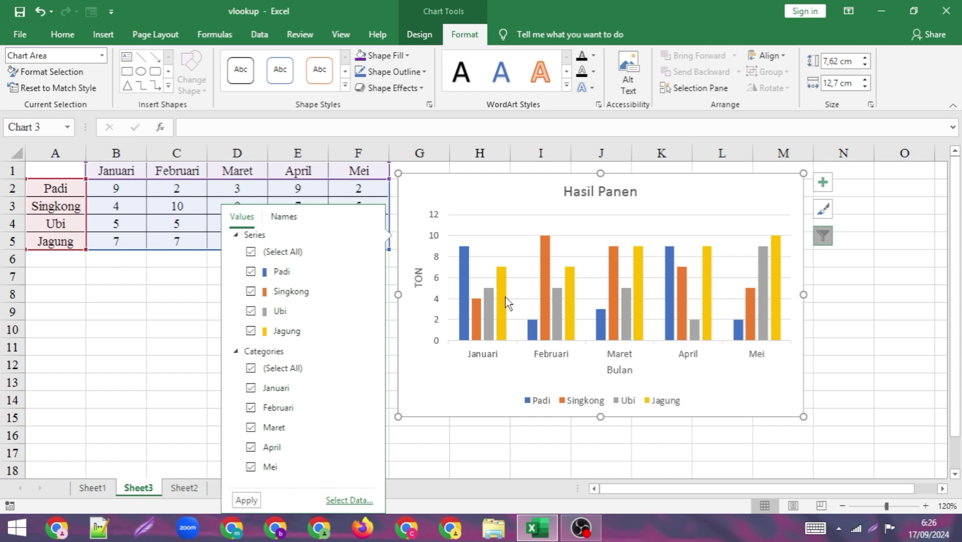
pyautogui.click(251, 273)
pyautogui.click(243, 501)
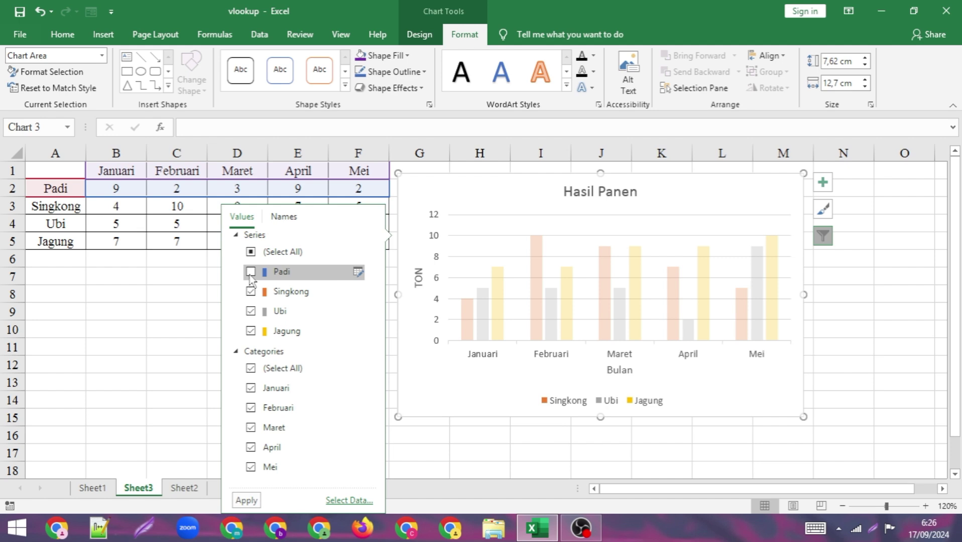
pyautogui.click(246, 501)
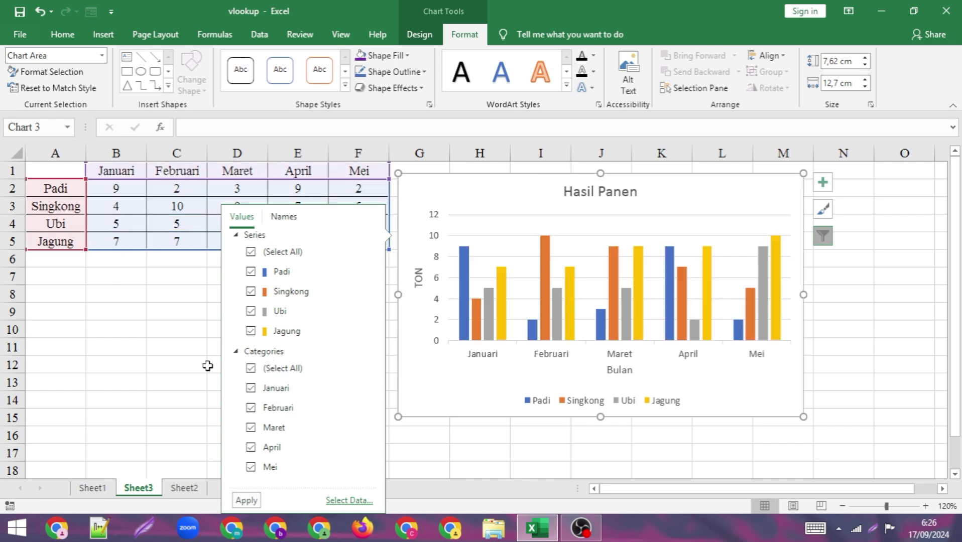
pyautogui.click(159, 327)
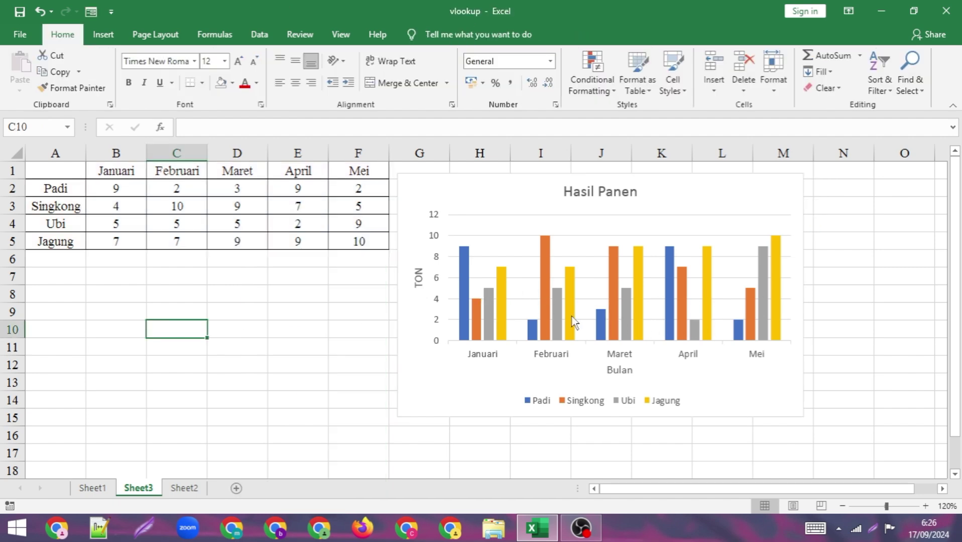
# Fill the Ubi series bars with Standard Colors green via Shape Fill.
pyautogui.click(556, 315)
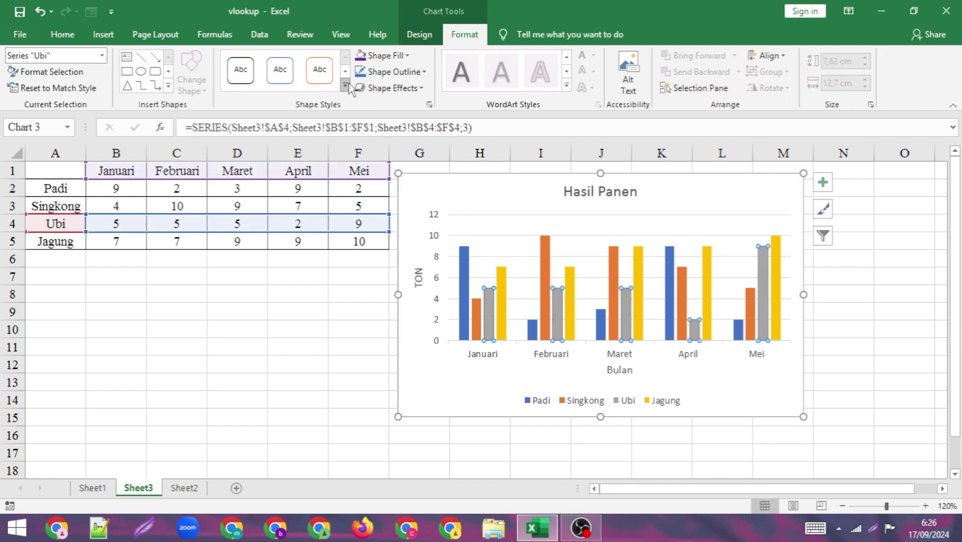
pyautogui.click(409, 56)
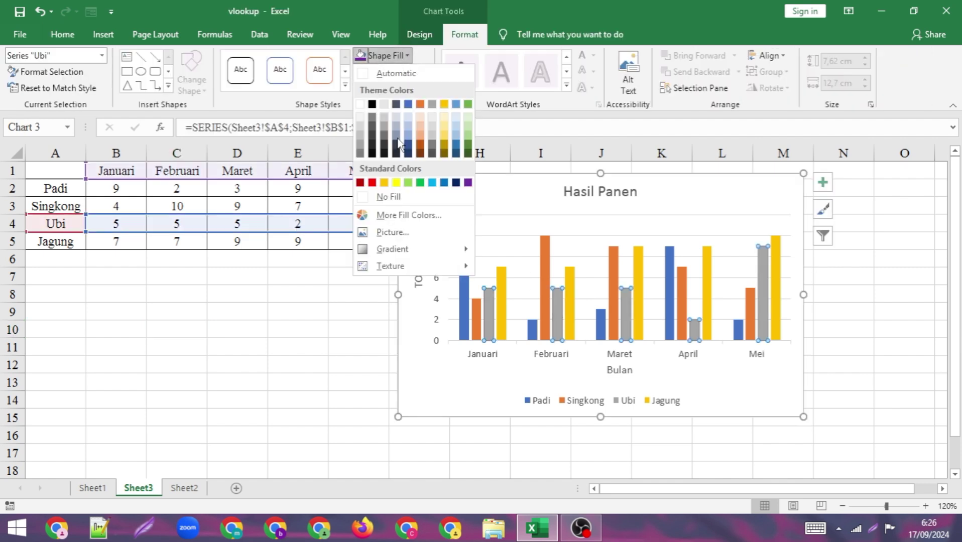
pyautogui.click(419, 183)
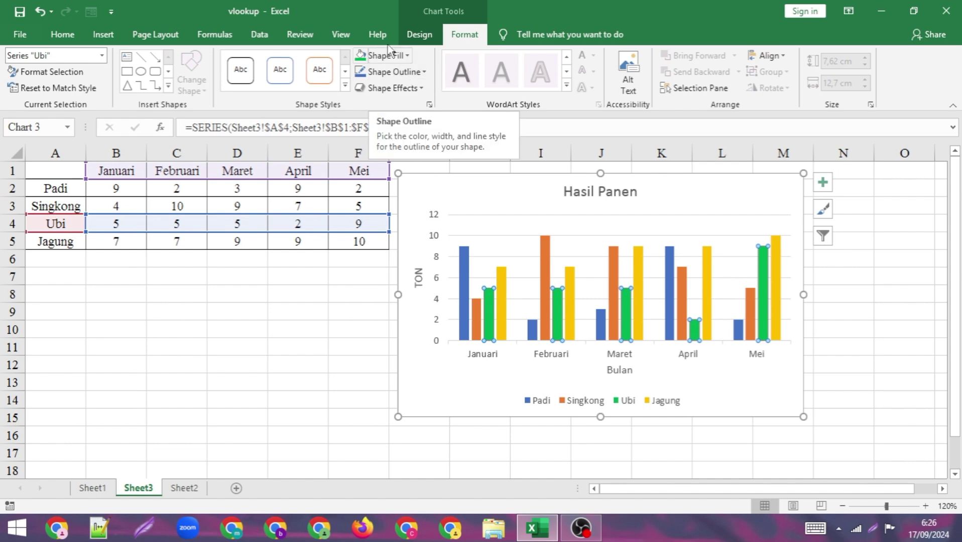
pyautogui.click(420, 34)
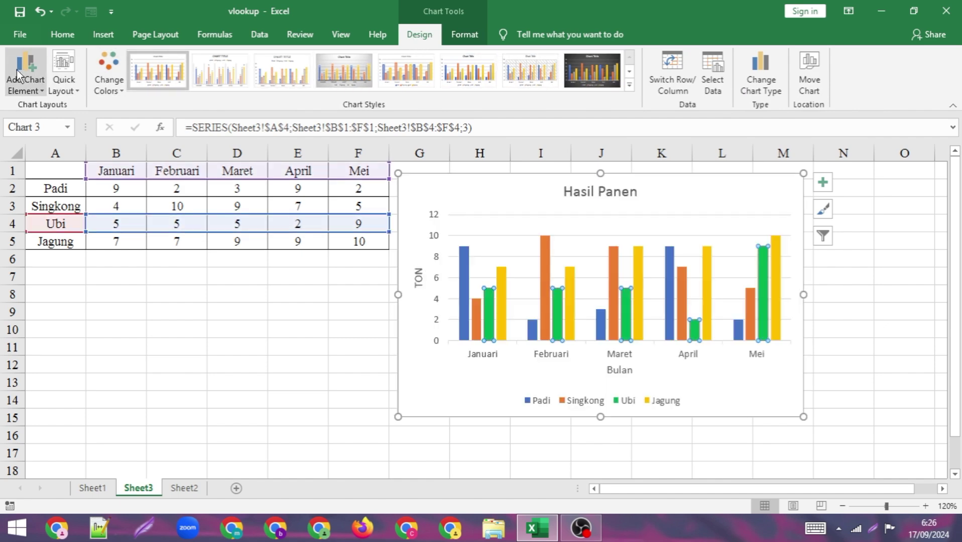
# Apply the Colorful green-blue-yellow palette so Padi is light green, Singkong blue, Ubi yellow, Jagung dark green.
pyautogui.click(109, 80)
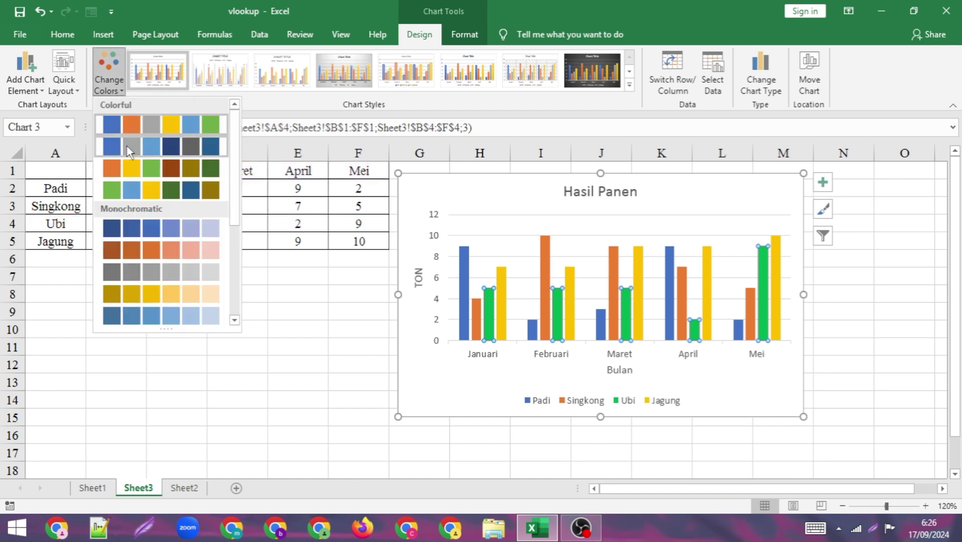
pyautogui.click(142, 188)
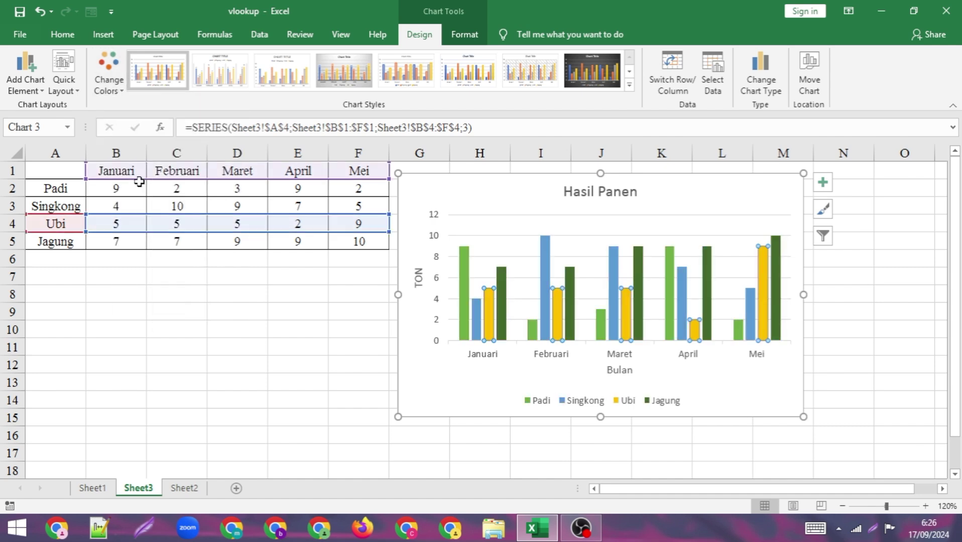
pyautogui.click(301, 297)
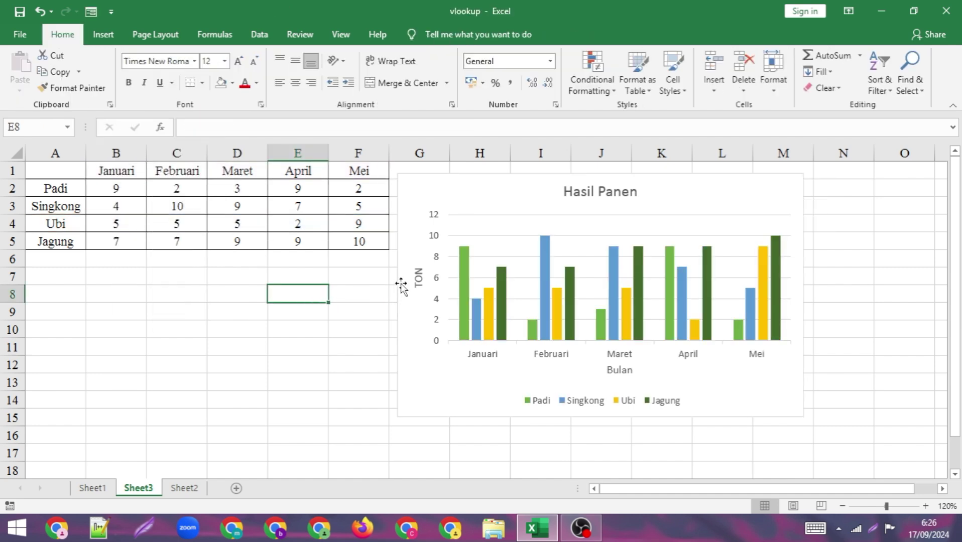
pyautogui.click(482, 201)
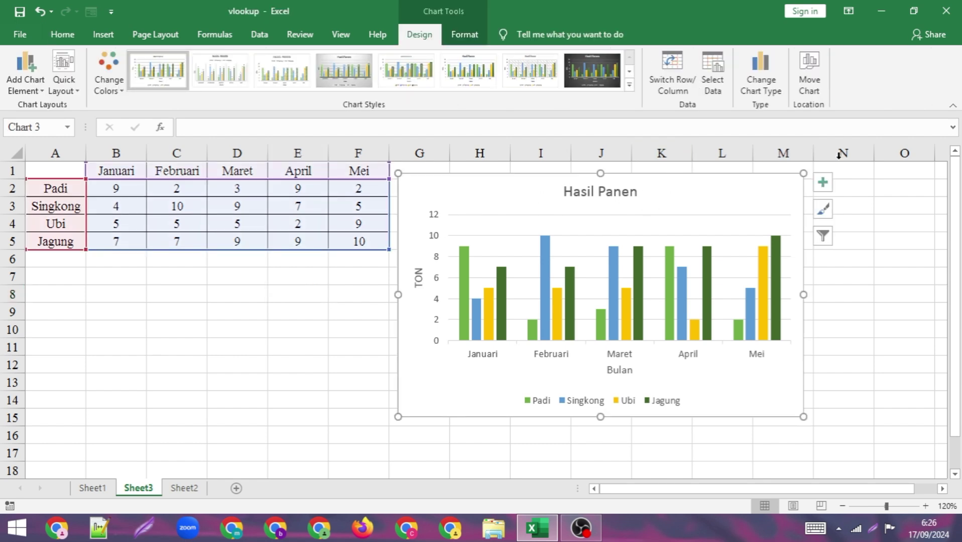